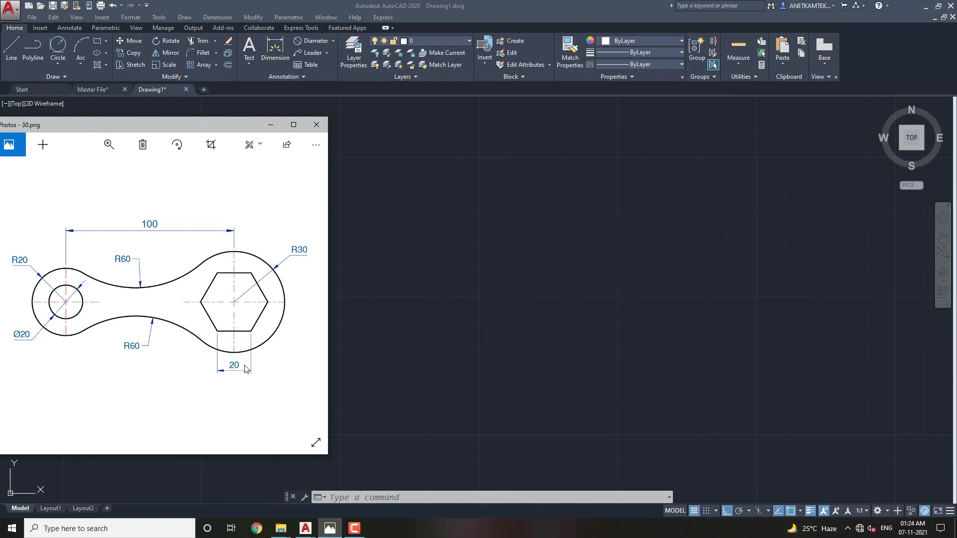
Draw a 20-diameter circle for the left boss.
left_click(583, 306)
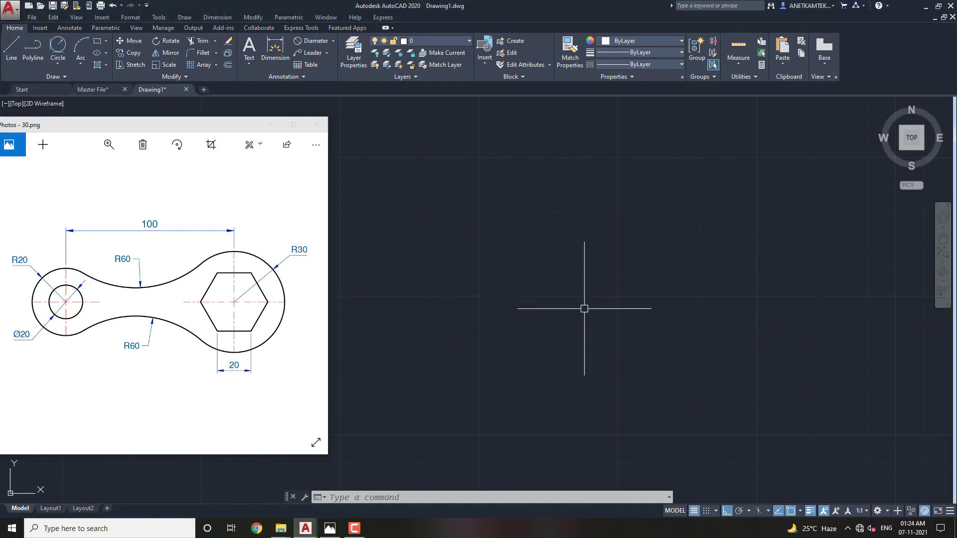
type("c")
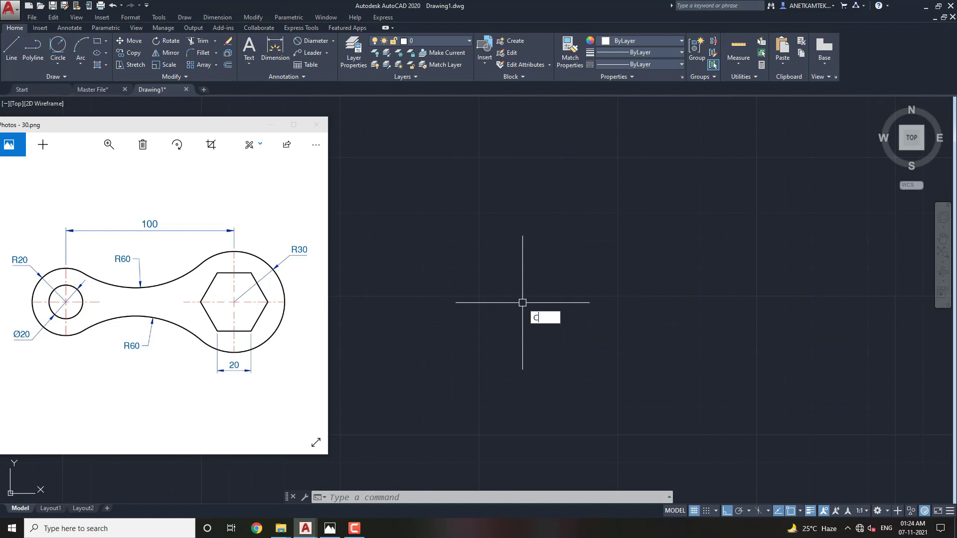
key("Return")
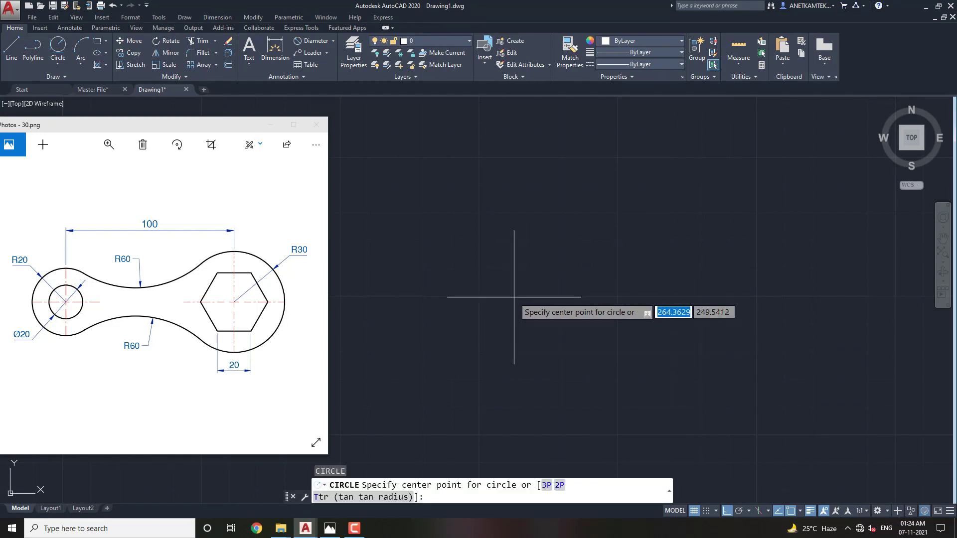
left_click(477, 277)
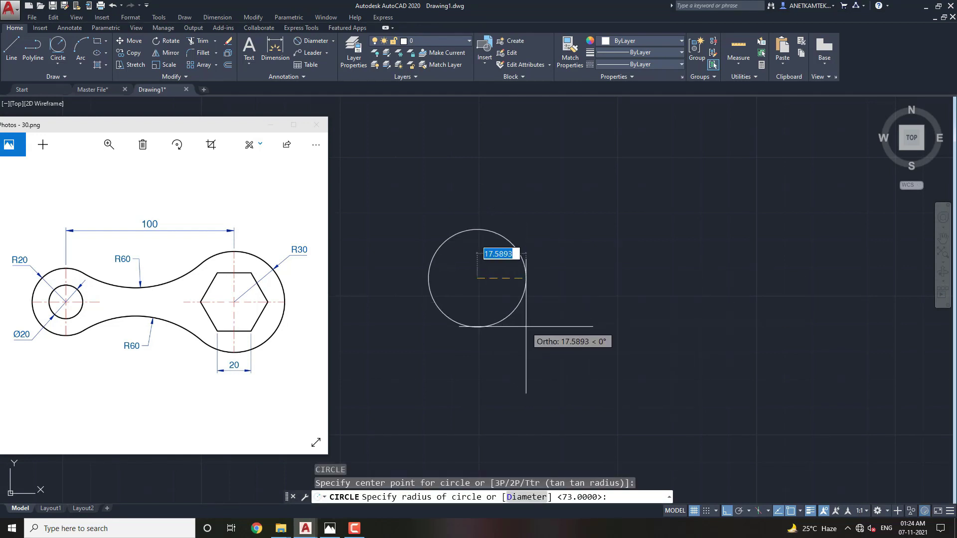
type("D")
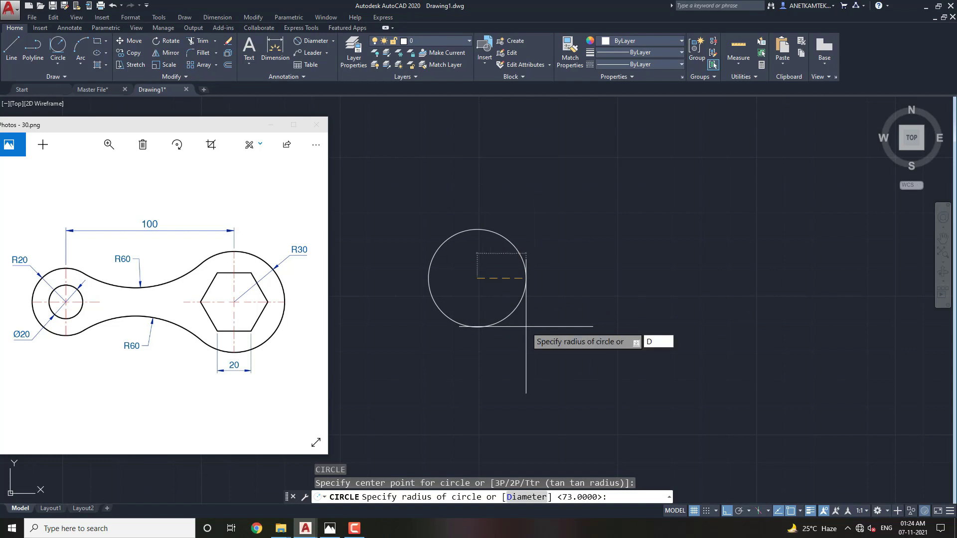
key("Return")
type("20")
key("Return")
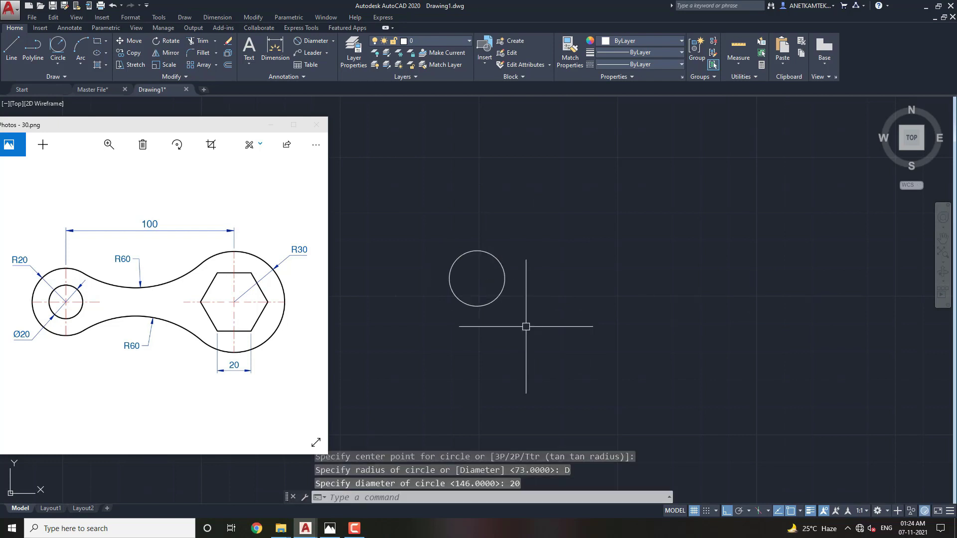
Add a concentric radius-20 circle around the 20-diameter circle.
scroll(463, 276, "up", 2)
middle_click_drag(463, 275, 516, 277)
type("C")
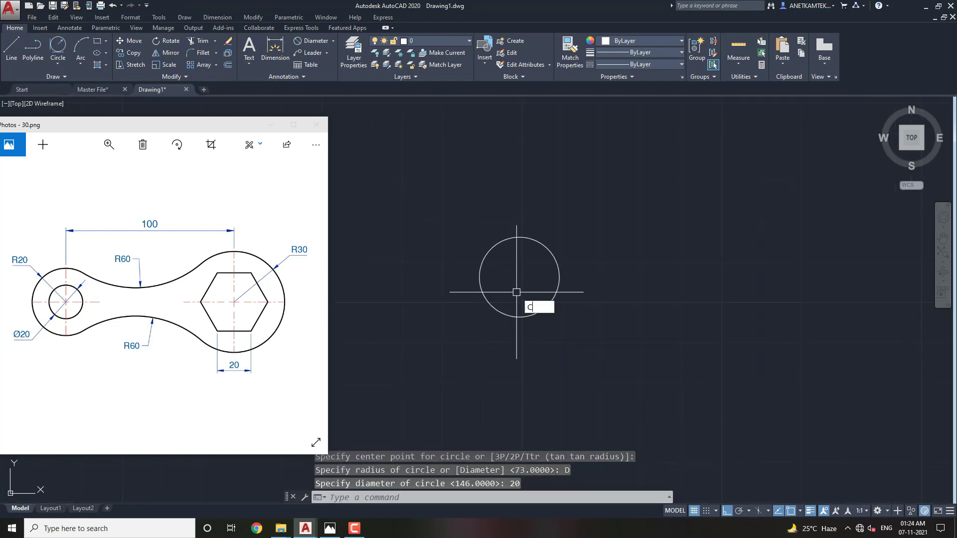
key("Return")
left_click(520, 276)
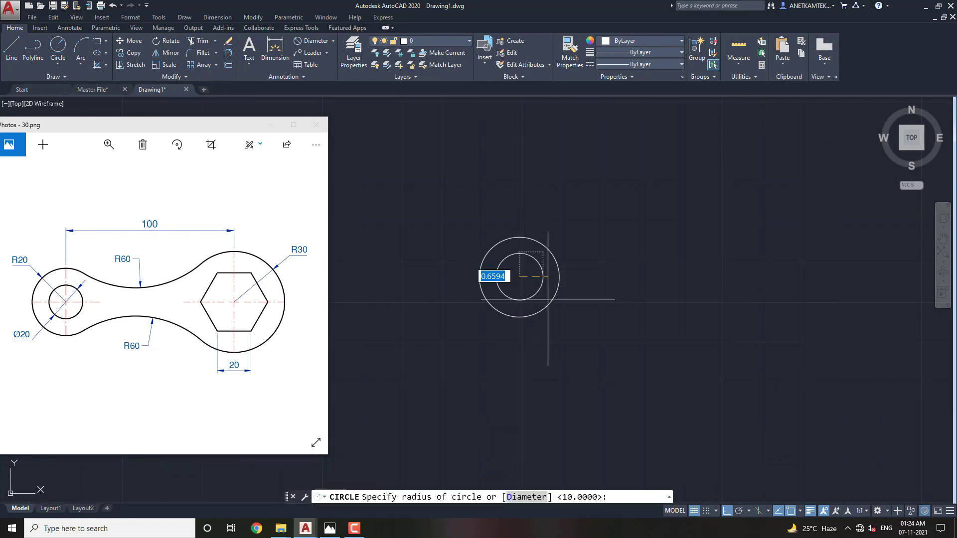
type("20")
key("Return")
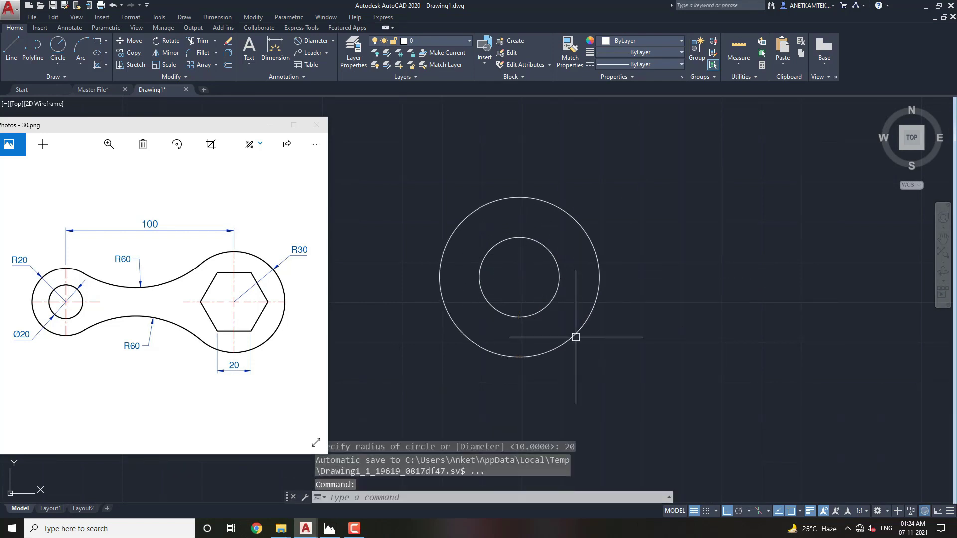
scroll(577, 335, "down", 2)
middle_click_drag(533, 308, 501, 311)
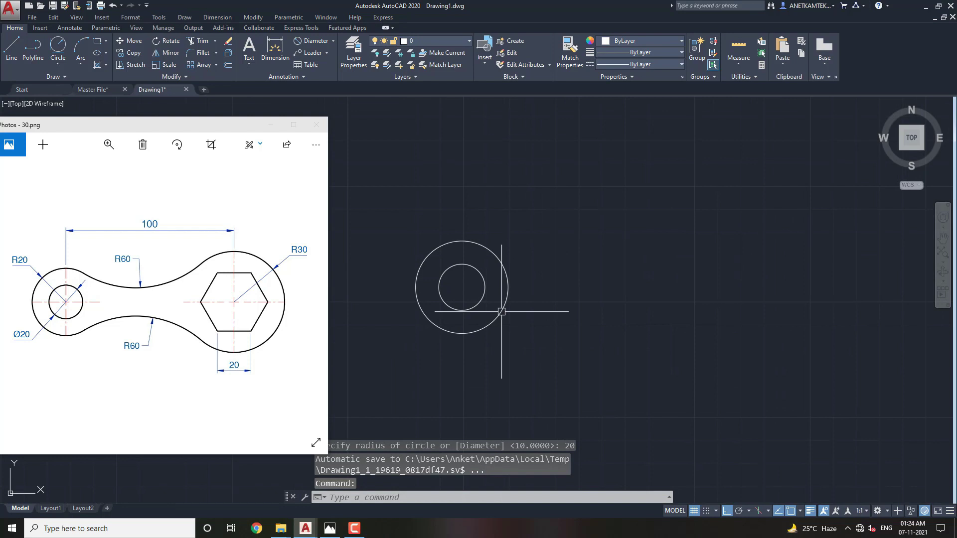
Draw a radius-30 circle whose centre is 100 units right of the small circle's centre, using the From snap.
type("c")
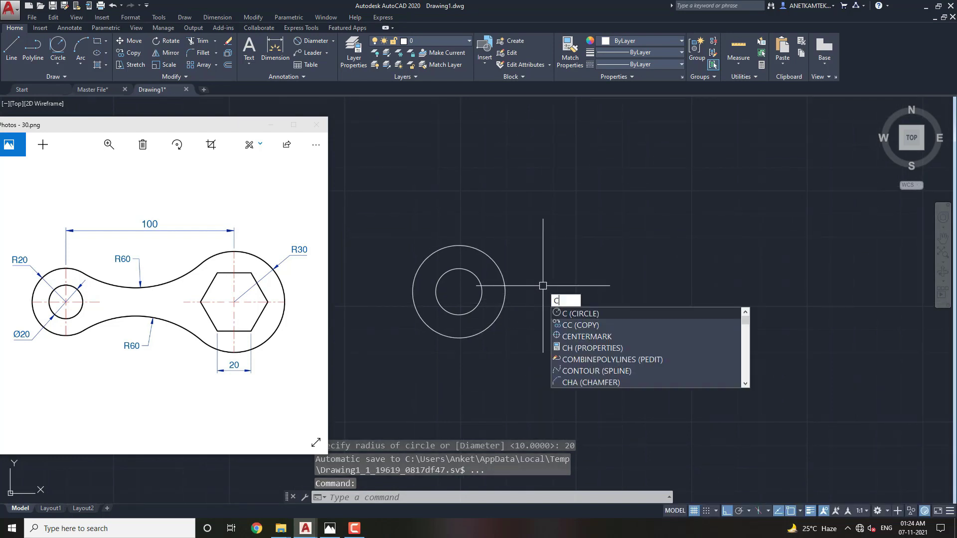
key("Return")
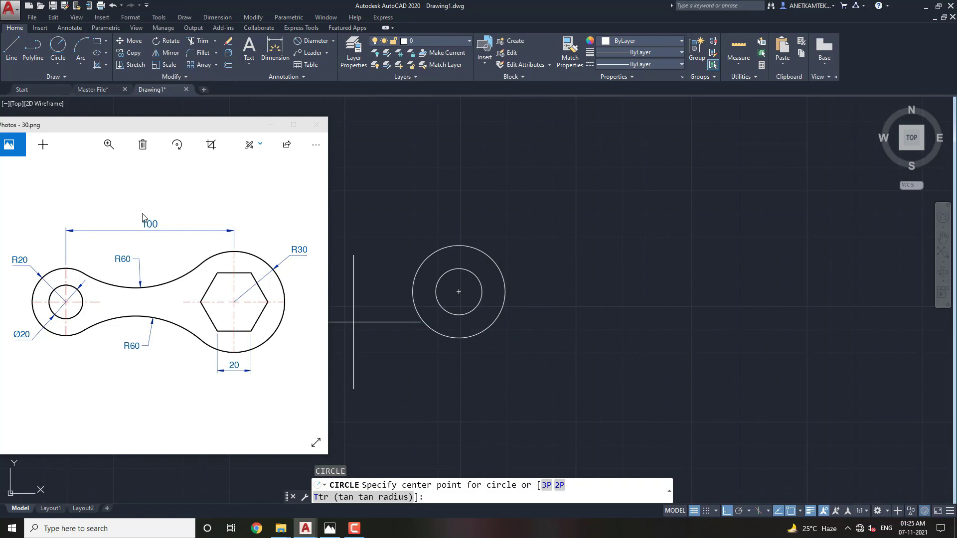
right_click(557, 236, "shift")
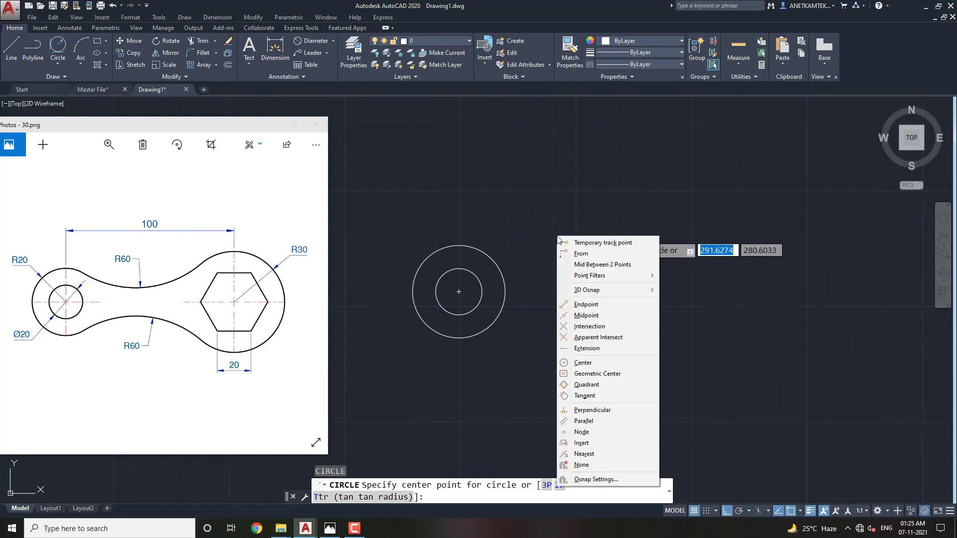
left_click(581, 254)
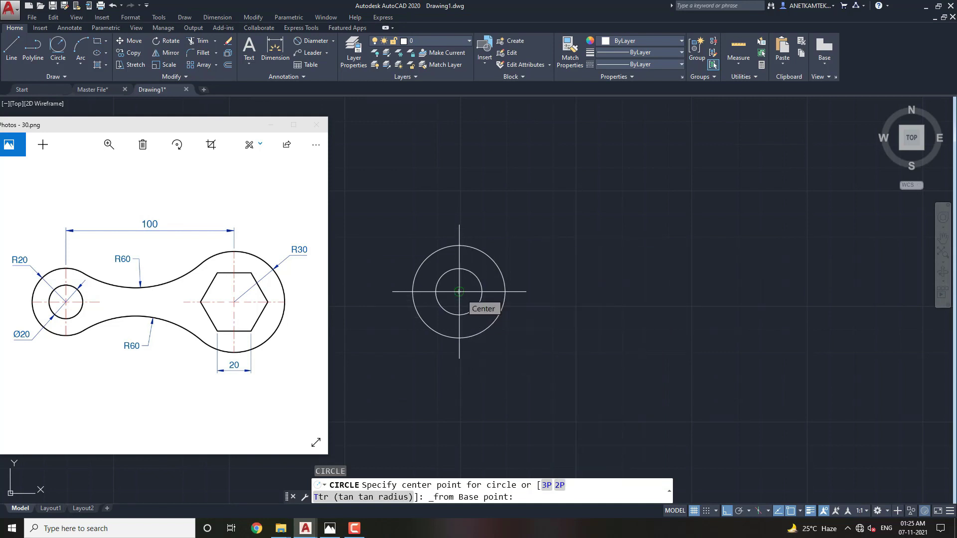
left_click(459, 292)
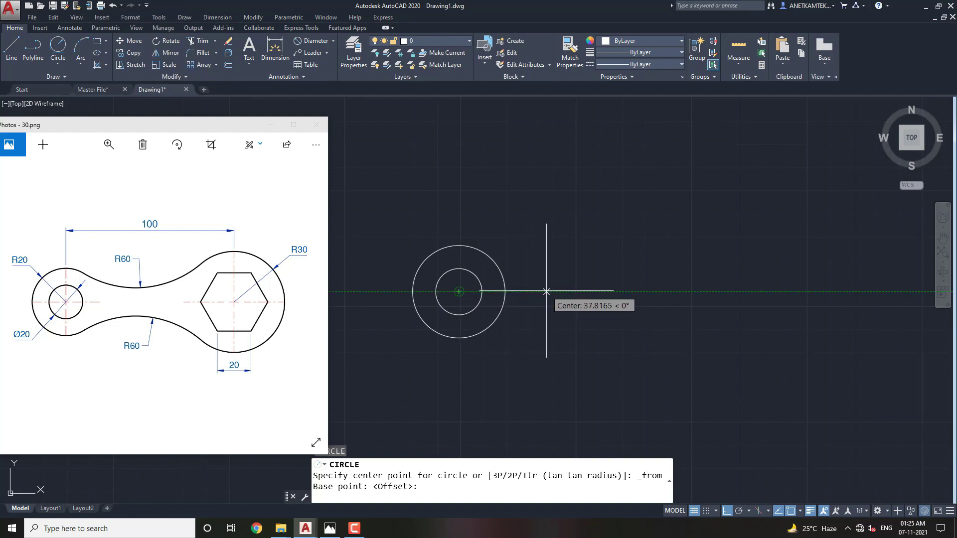
type("100")
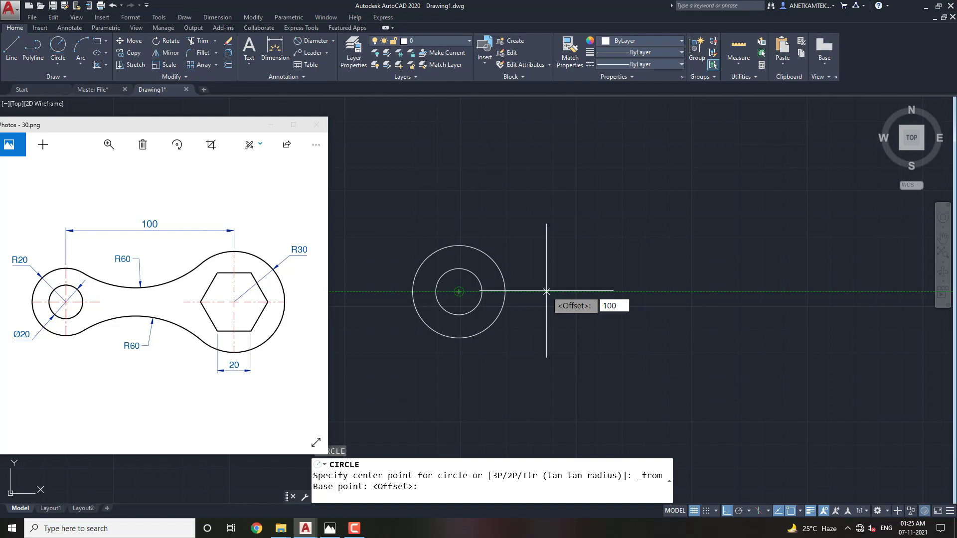
key("Return")
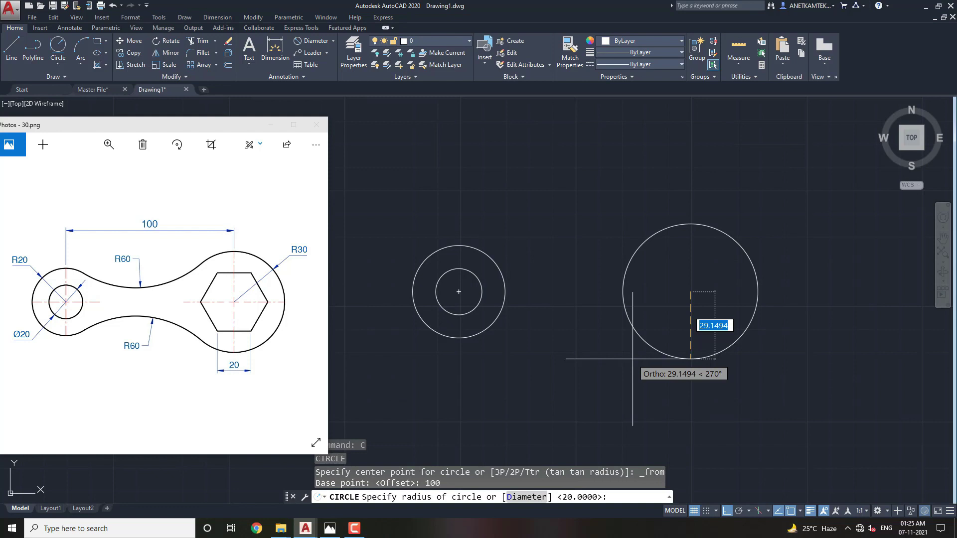
type("30")
key("Return")
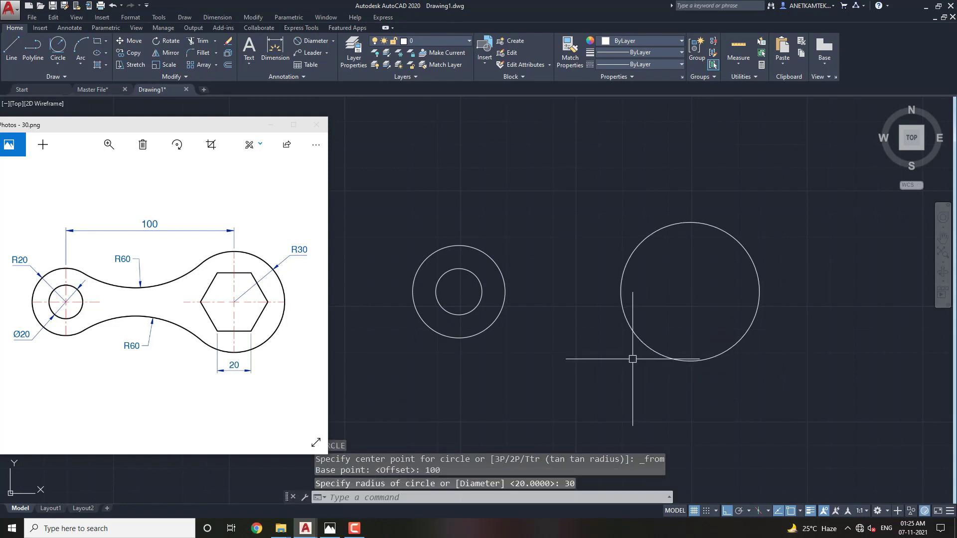
mouse_move(633, 359)
middle_mouse_down()
mouse_move(570, 354)
mouse_move(589, 363)
middle_mouse_up()
type("POL")
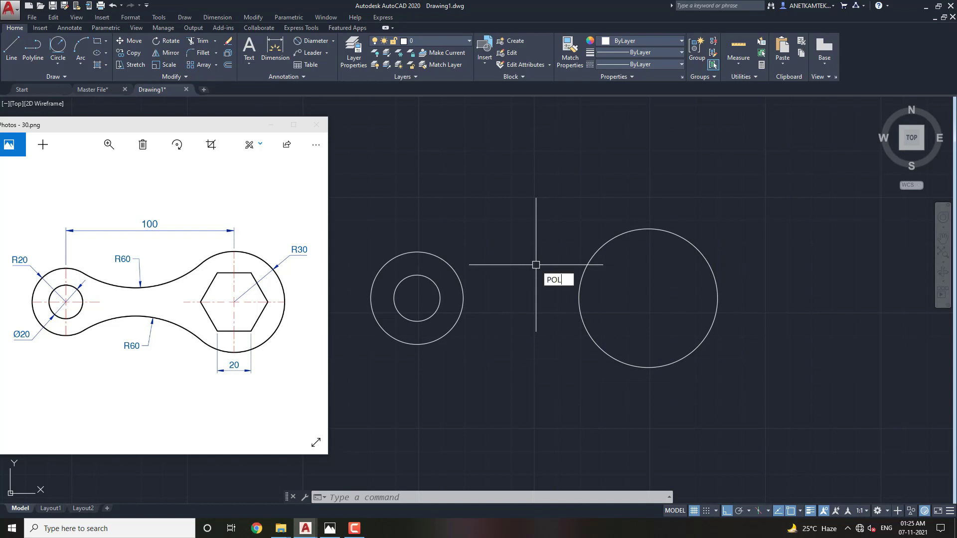
Draw a six-sided polygon by the Edge method with 20-unit edges above the bosses.
key("Return")
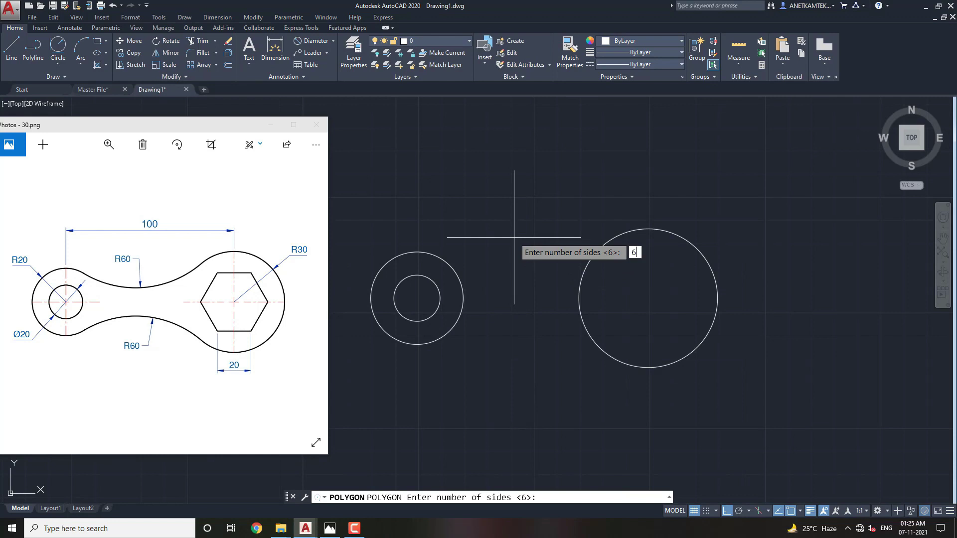
key("Return")
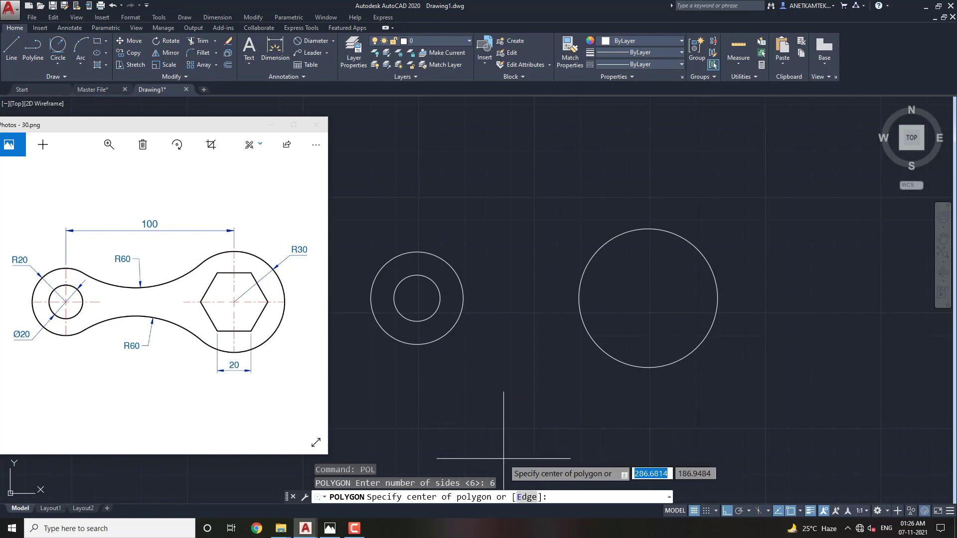
left_click(527, 497)
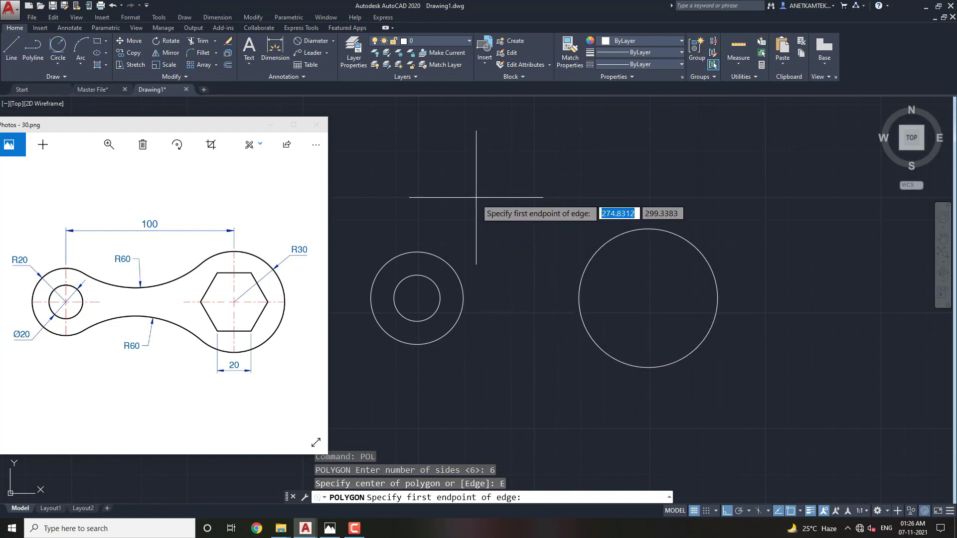
middle_click_drag(491, 217, 507, 241)
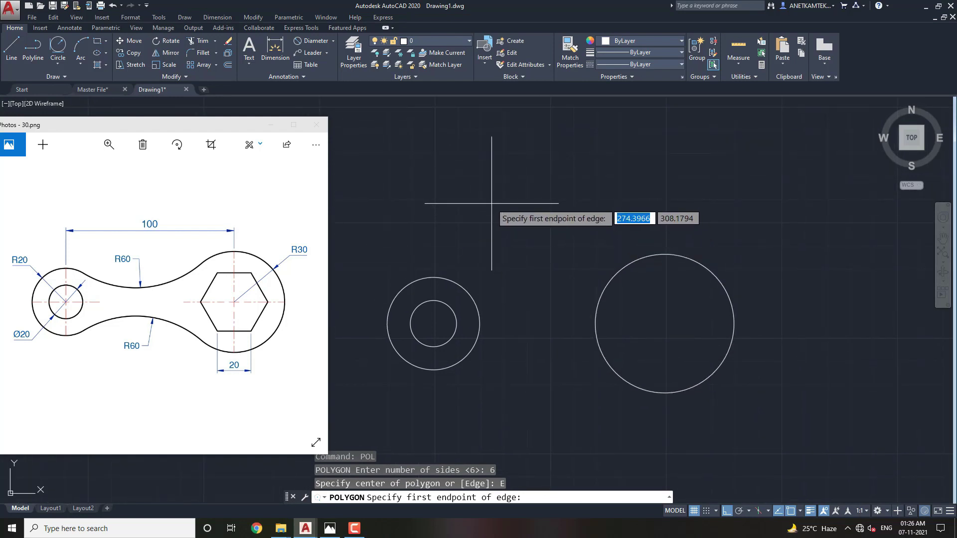
left_click(491, 203)
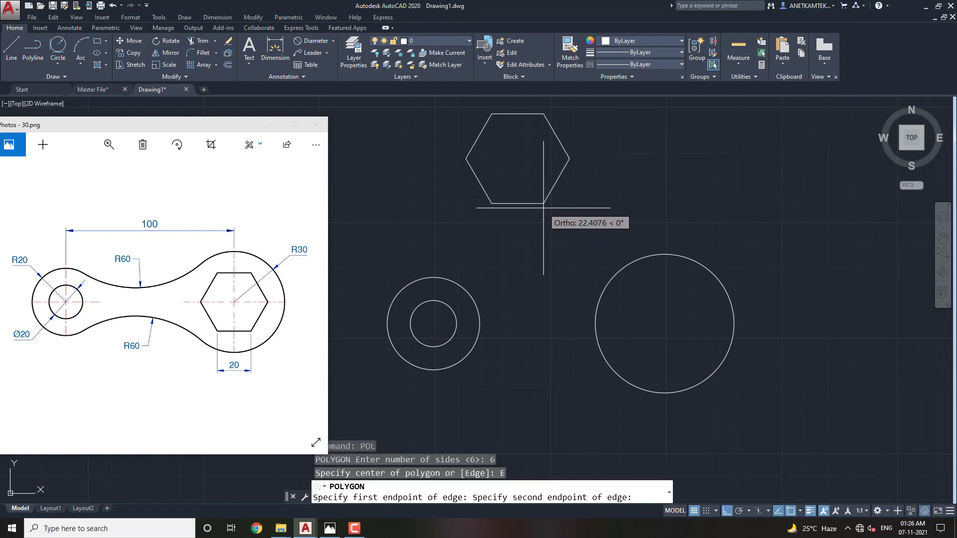
type("20")
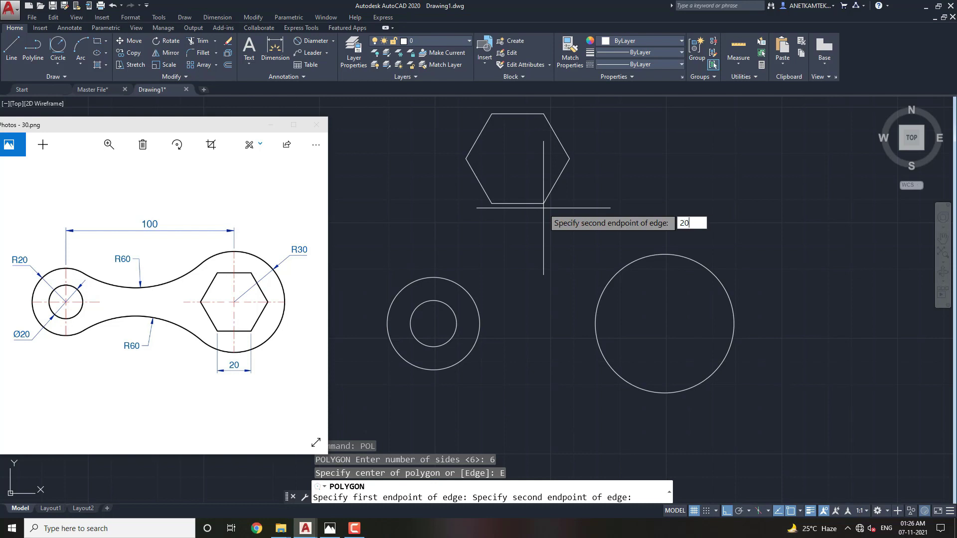
key("Return")
middle_click_drag(543, 208, 545, 226)
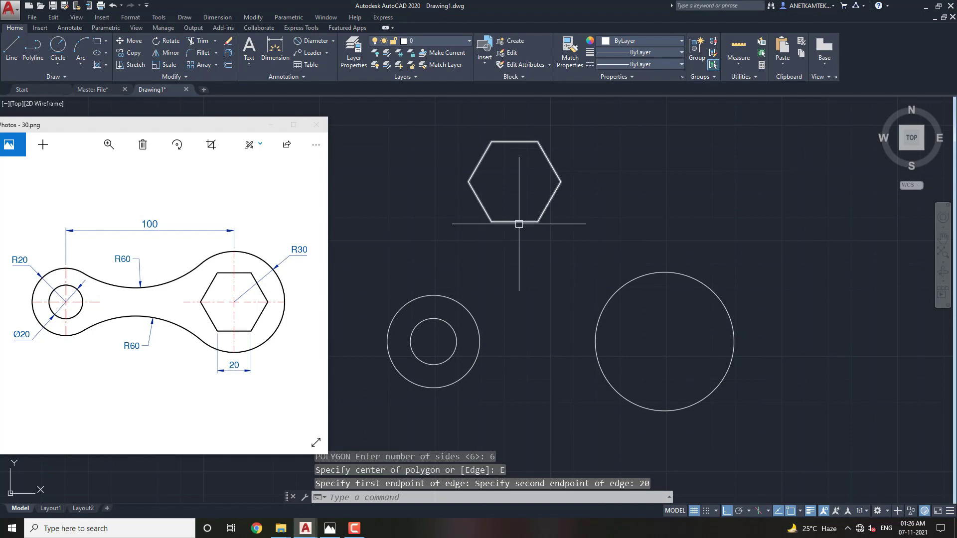
left_click(331, 43)
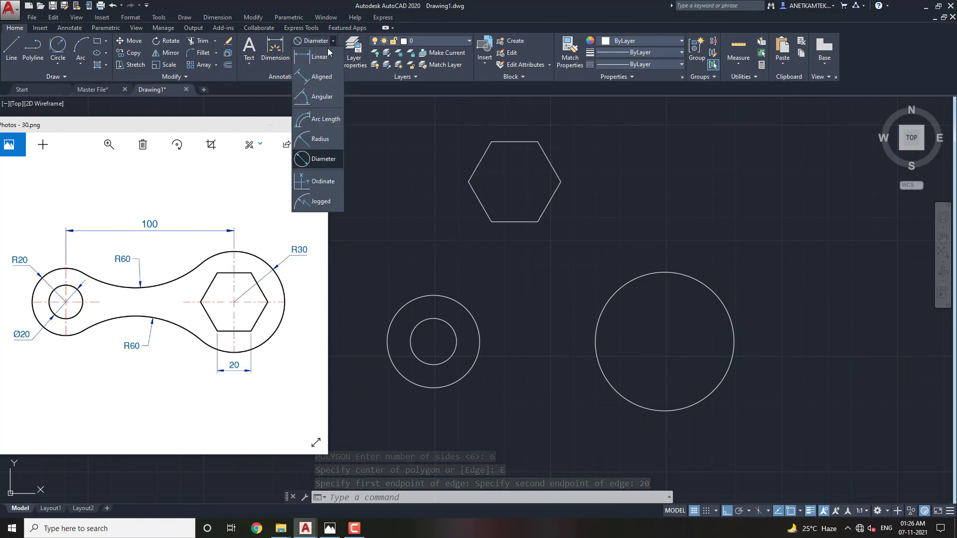
left_click(312, 54)
left_click(491, 222)
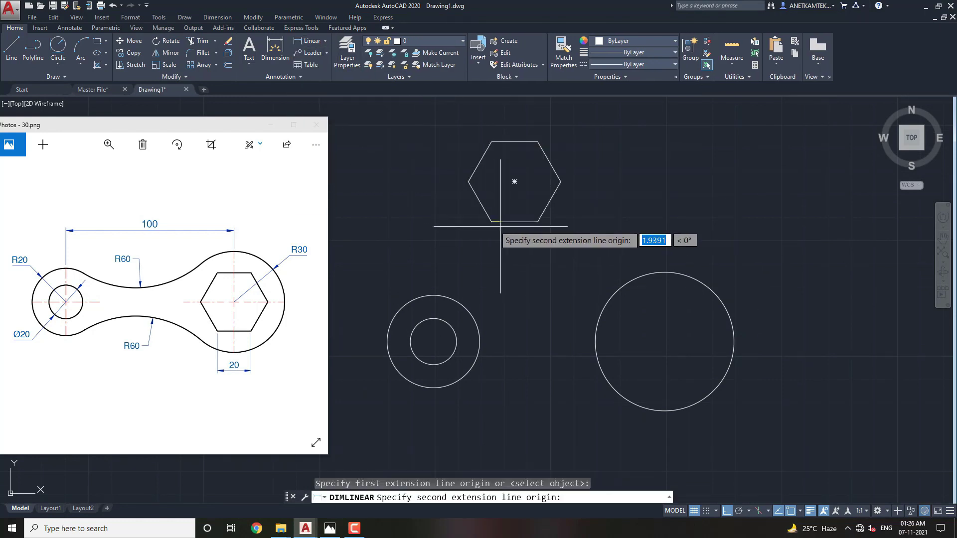
left_click(537, 222)
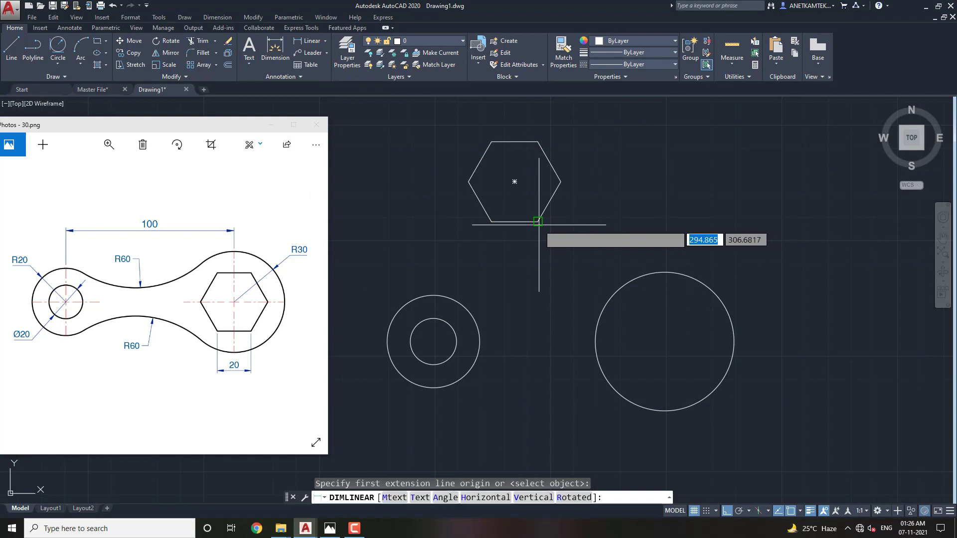
left_click(520, 248)
scroll(514, 239, "up", 3)
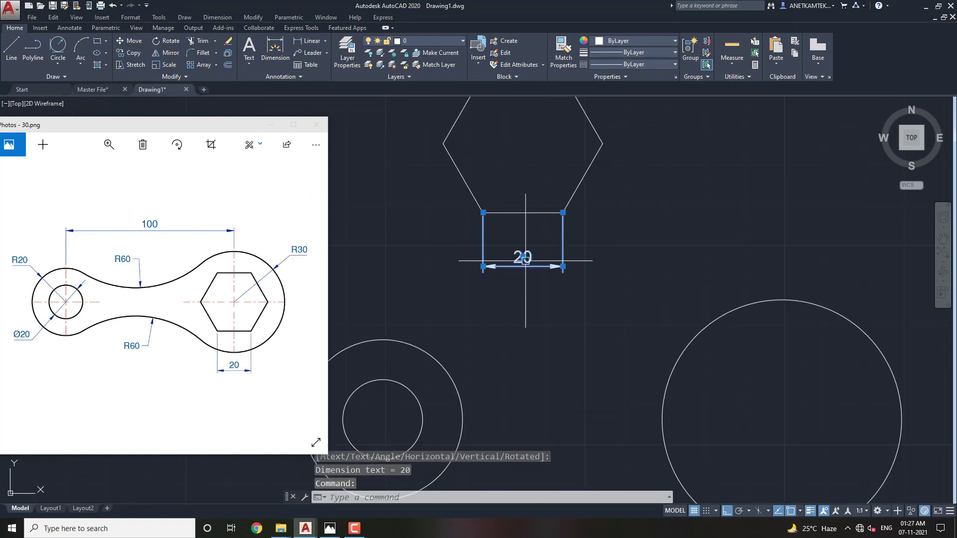
key("Escape")
middle_click_drag(548, 249, 554, 287)
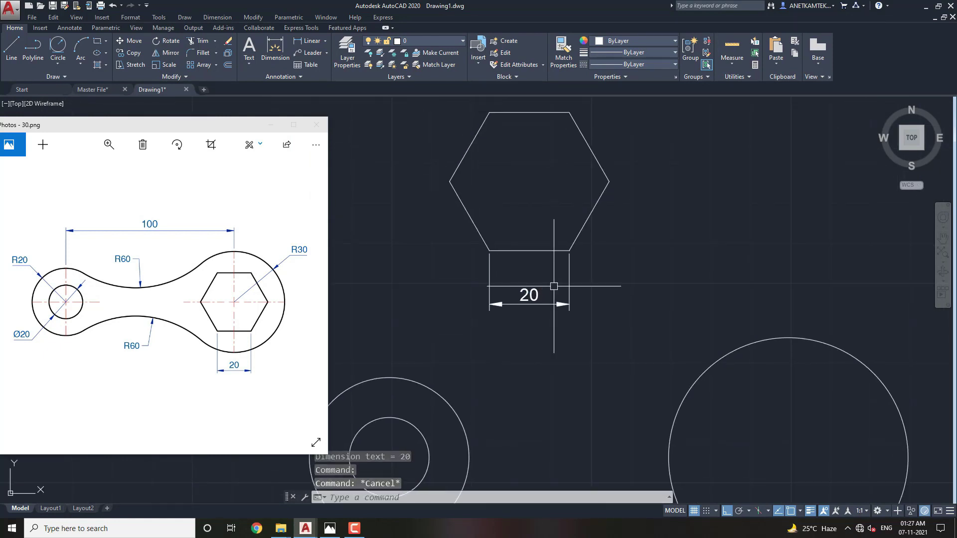
left_click(593, 289)
left_click(518, 317)
type("e")
key("Return")
scroll(518, 317, "down", 1)
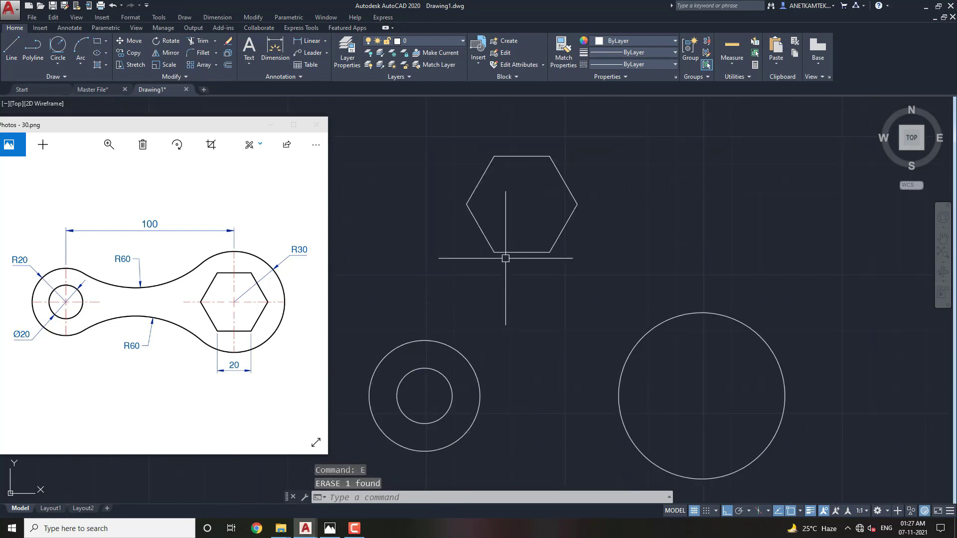
scroll(493, 245, "down", 1)
left_click(538, 252)
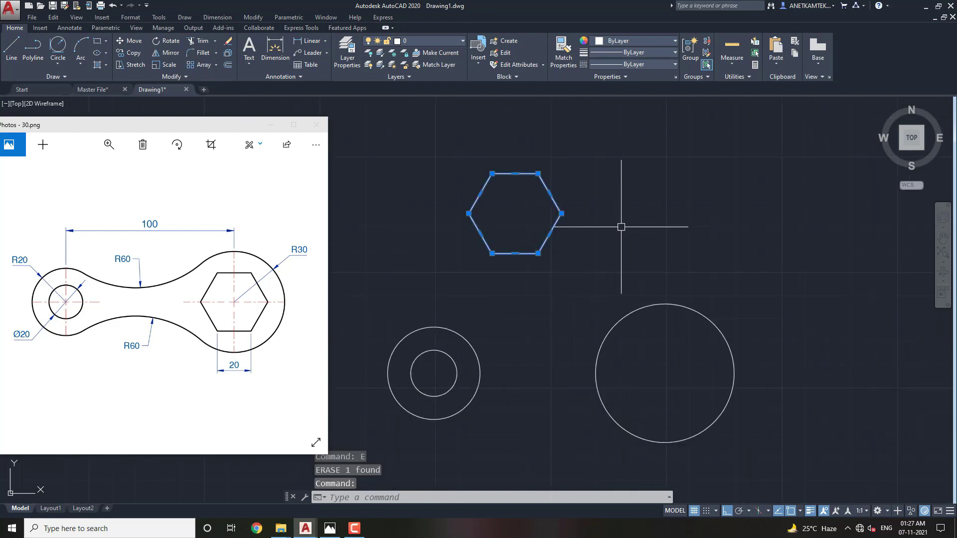
type("M")
key("Return")
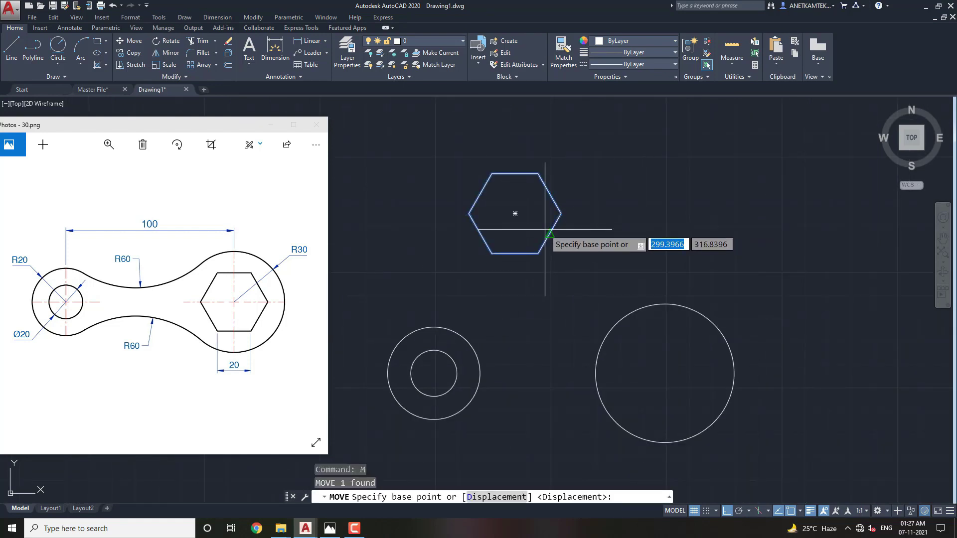
Move the hexagon from its centre onto the centre of the R30 circle.
left_click(515, 213)
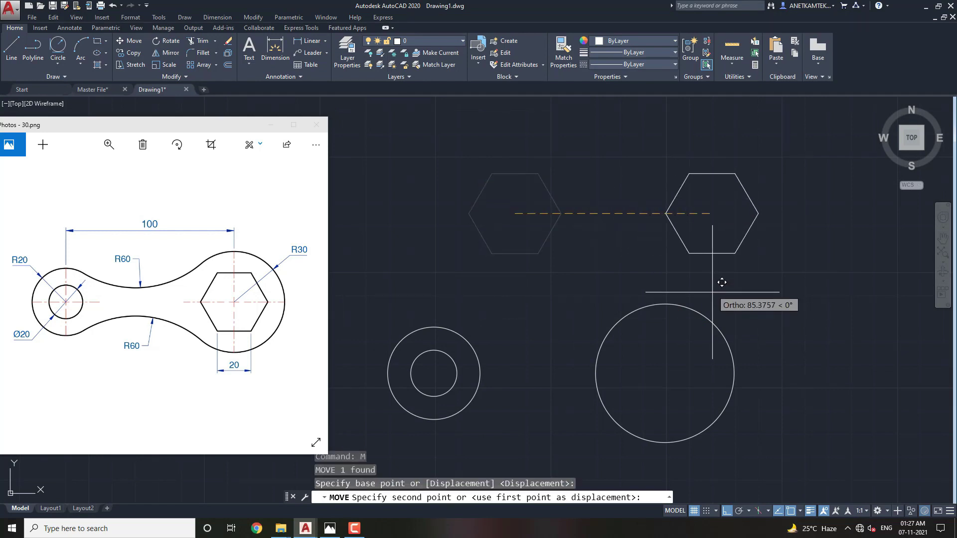
left_click(675, 363)
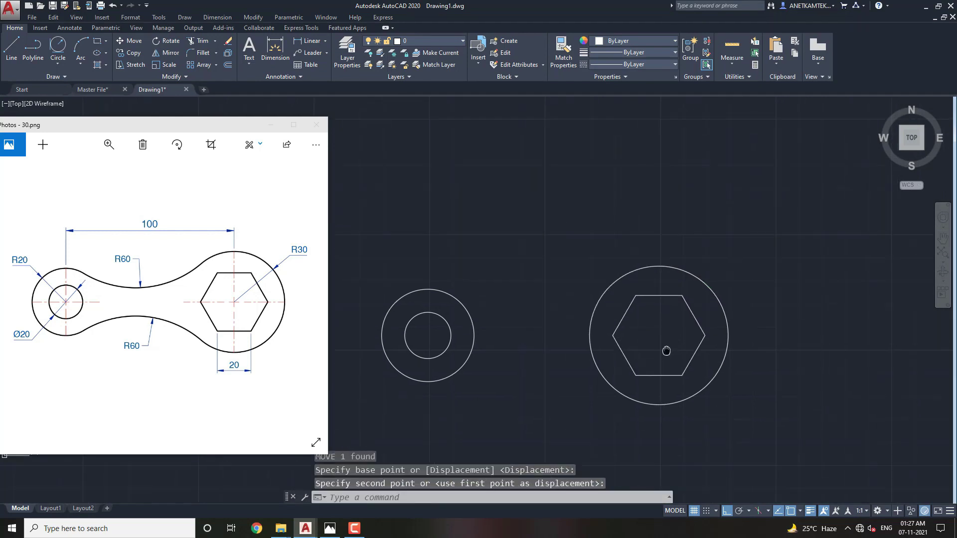
scroll(509, 299, "up", 2)
middle_click_drag(509, 299, 520, 294)
type("F")
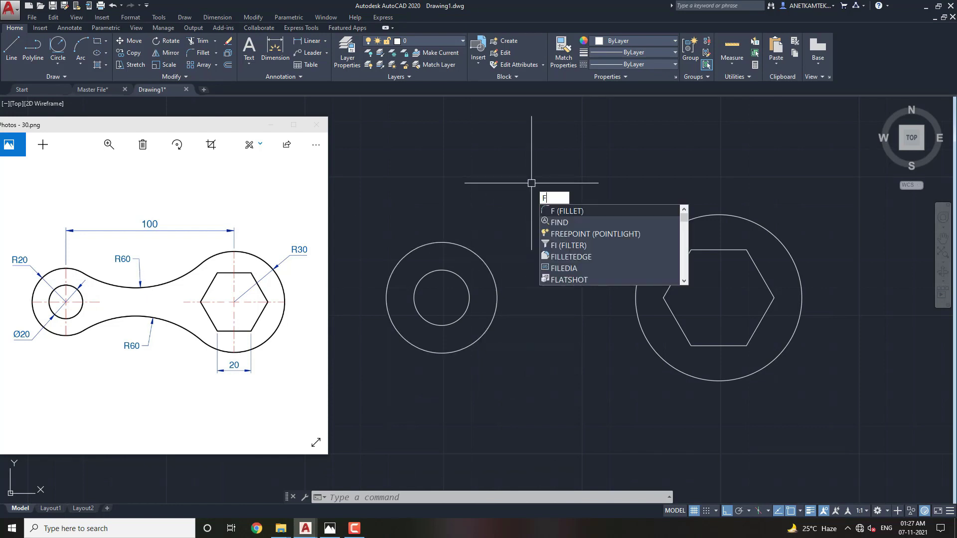
Fillet the two outer circles with R60 arcs on the upper and lower sides.
key("Return")
type("R")
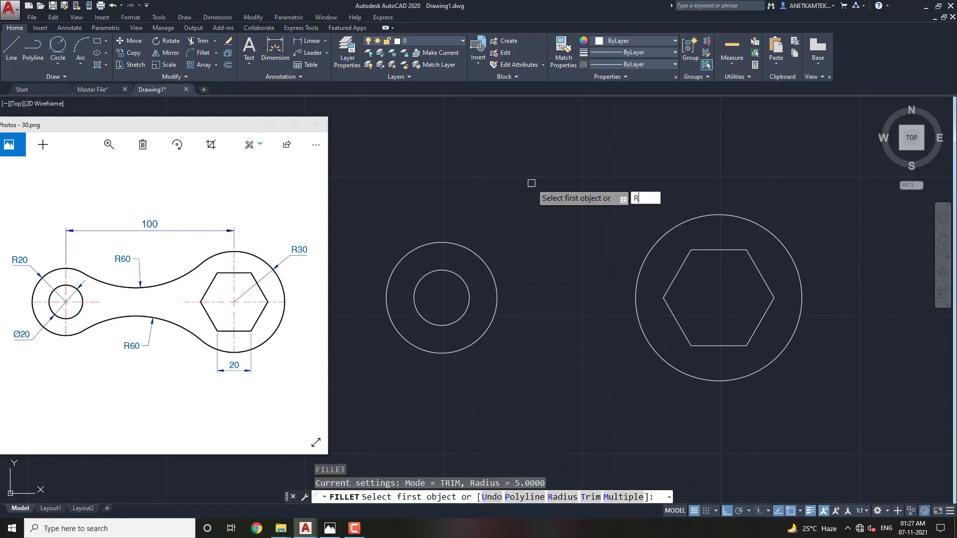
key("Return")
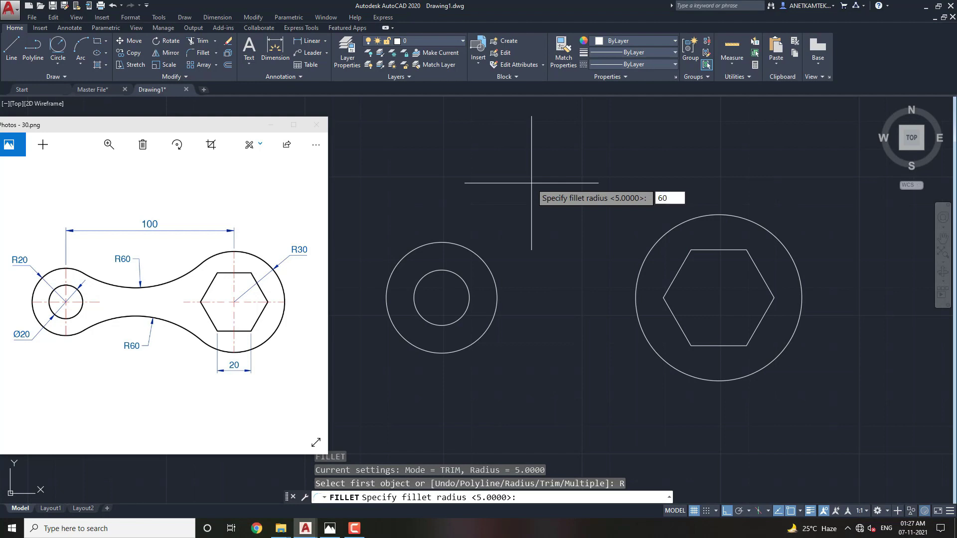
key("Return")
left_click(475, 253)
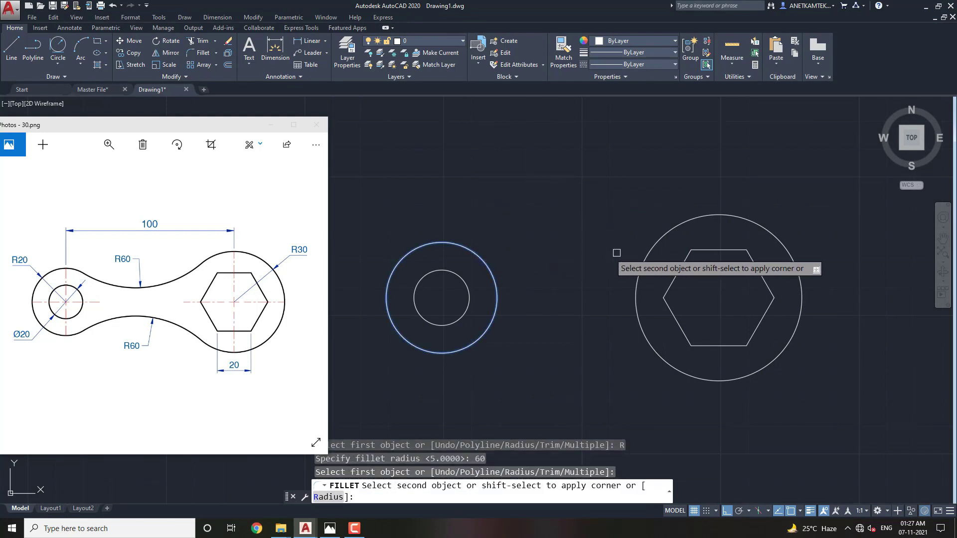
left_click(650, 242)
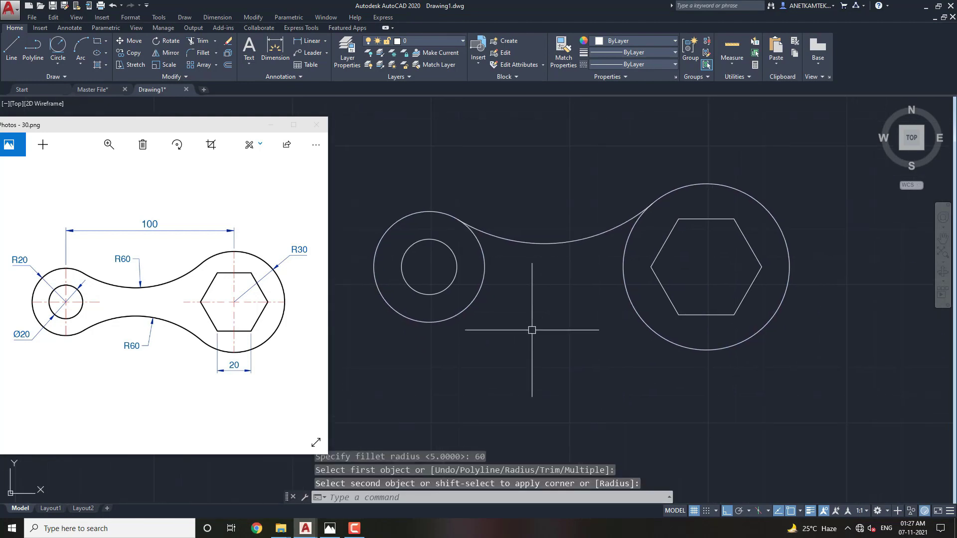
middle_click_drag(532, 330, 542, 327)
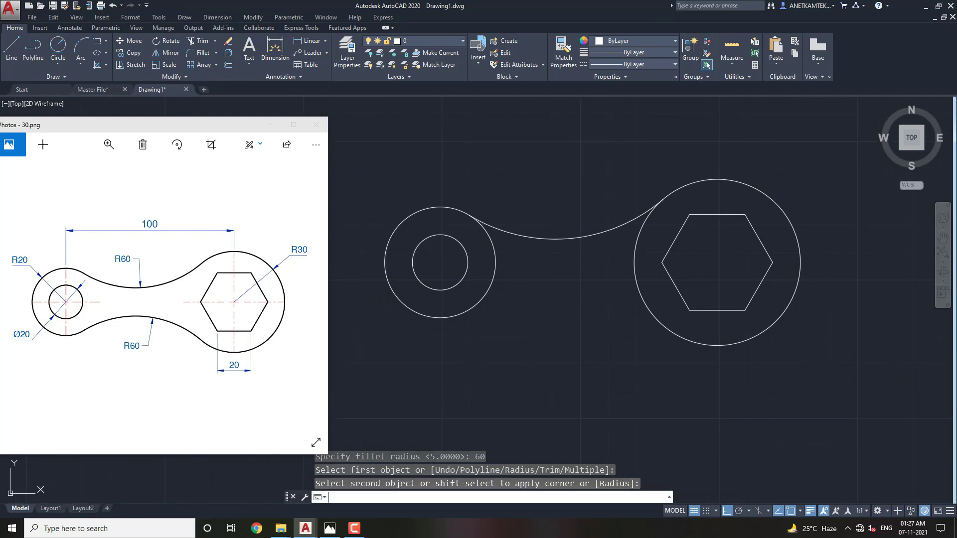
key("Return")
left_click(457, 315)
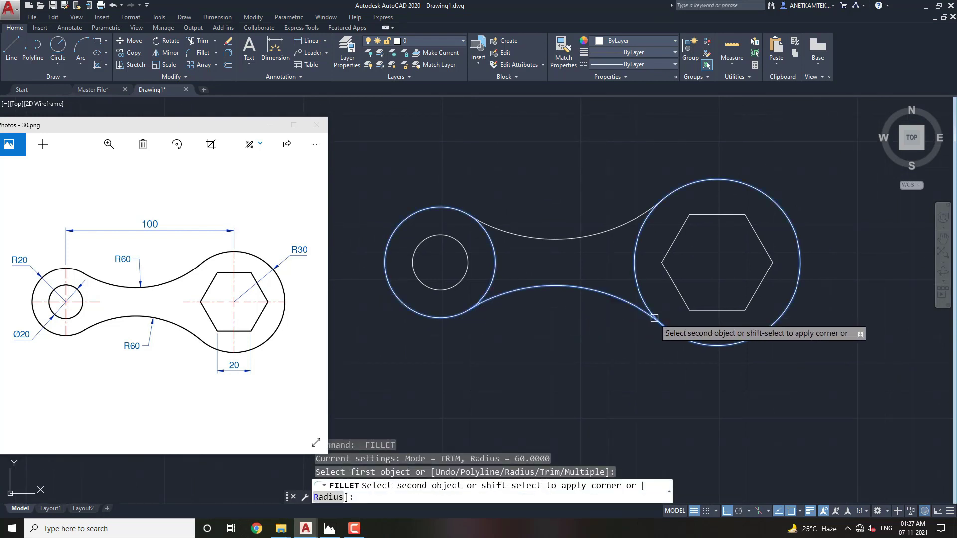
left_click(653, 316)
mouse_move(552, 315)
middle_mouse_down()
mouse_move(544, 330)
mouse_move(562, 353)
middle_mouse_up()
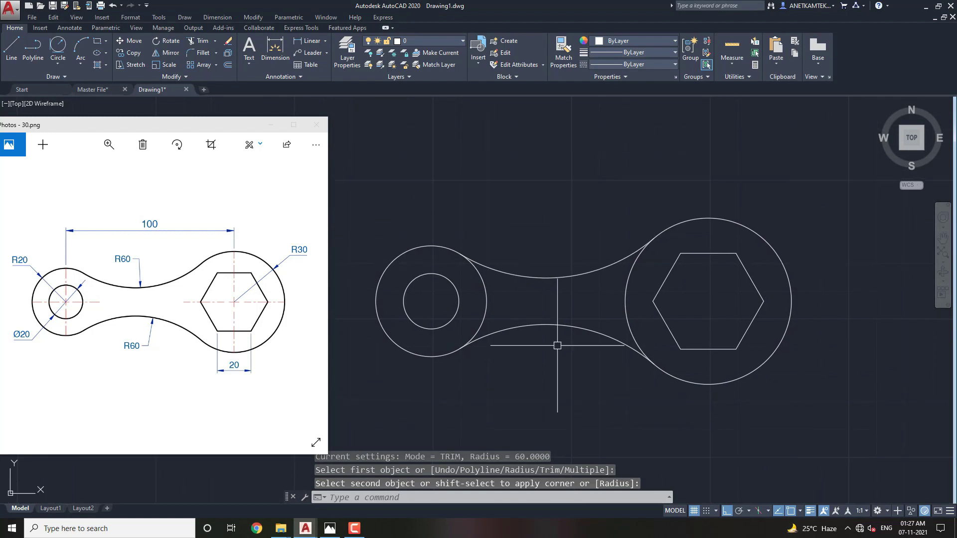
Trim away the inner arcs of both circles between the R60 fillets.
type("T")
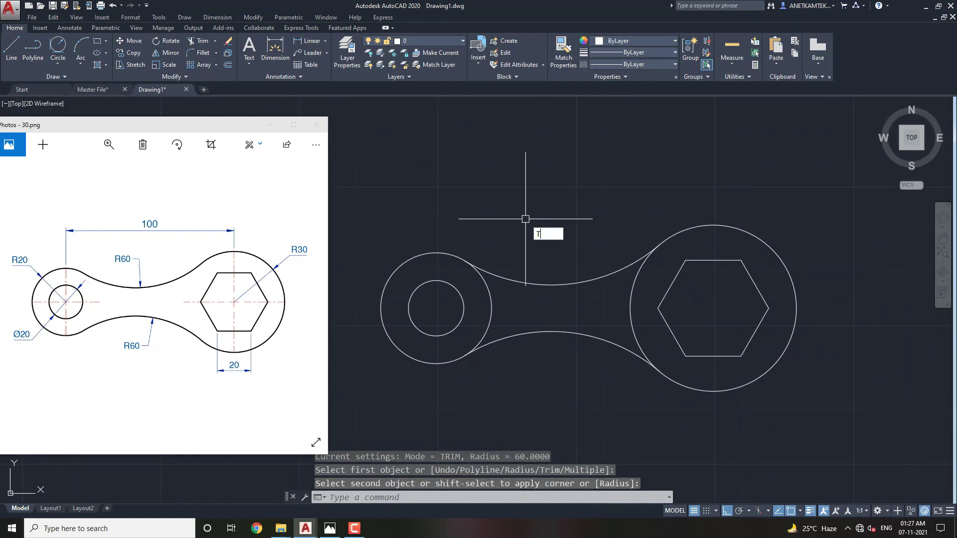
type("R")
key("Return")
key("Return")
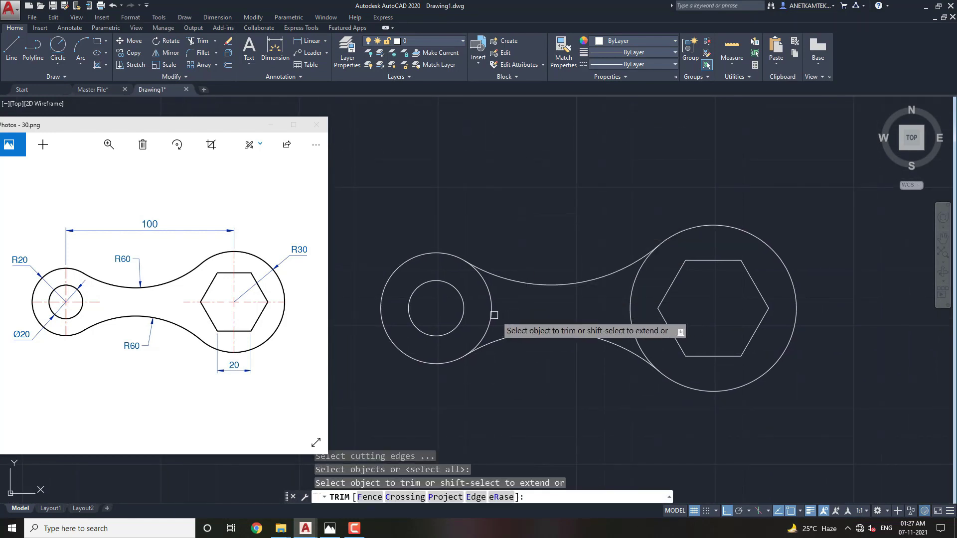
left_click(490, 309)
left_click(629, 303)
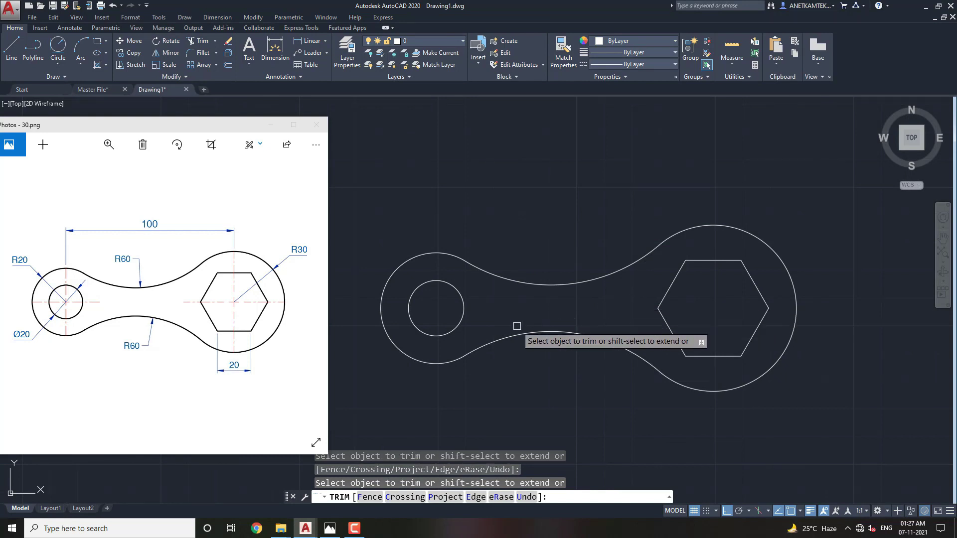
key("Escape")
middle_click_drag(519, 327, 525, 334)
type("CM")
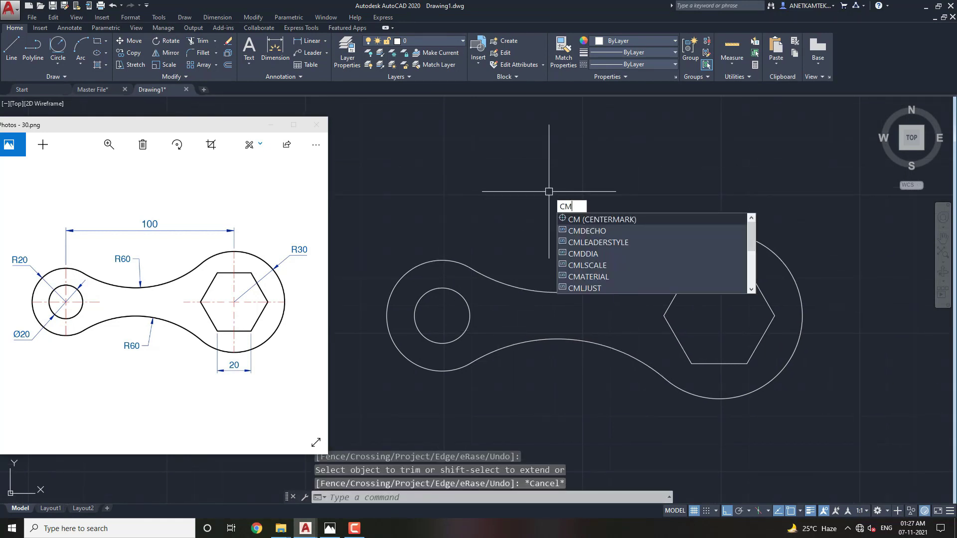
Add center marks to both bosses and colour them red.
key("Return")
left_click(423, 262)
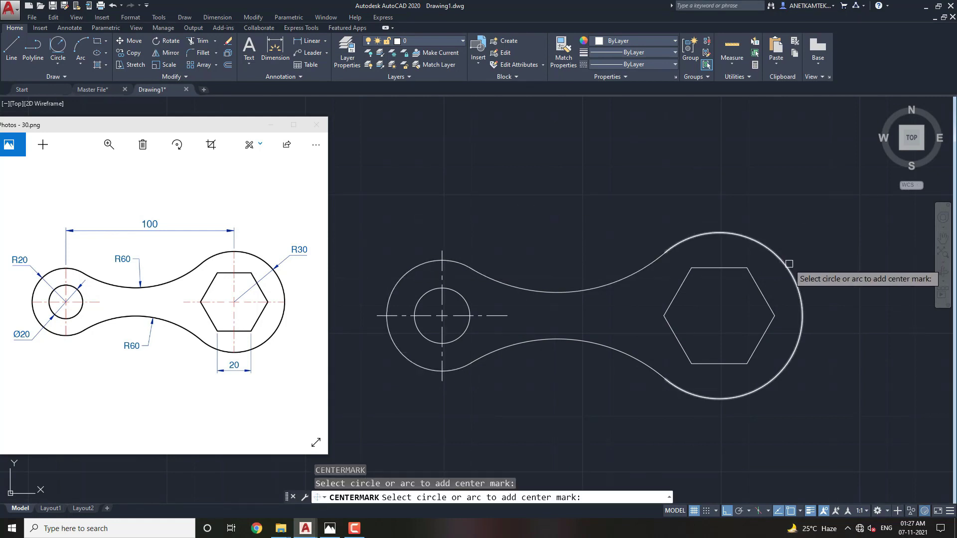
left_click(789, 264)
key("Escape")
left_click(669, 316)
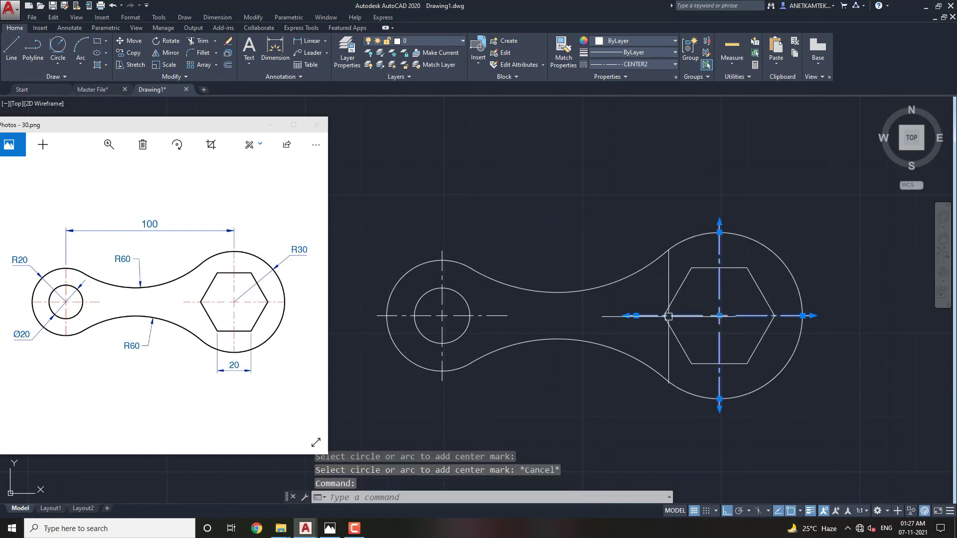
left_click(356, 384)
left_click(523, 209)
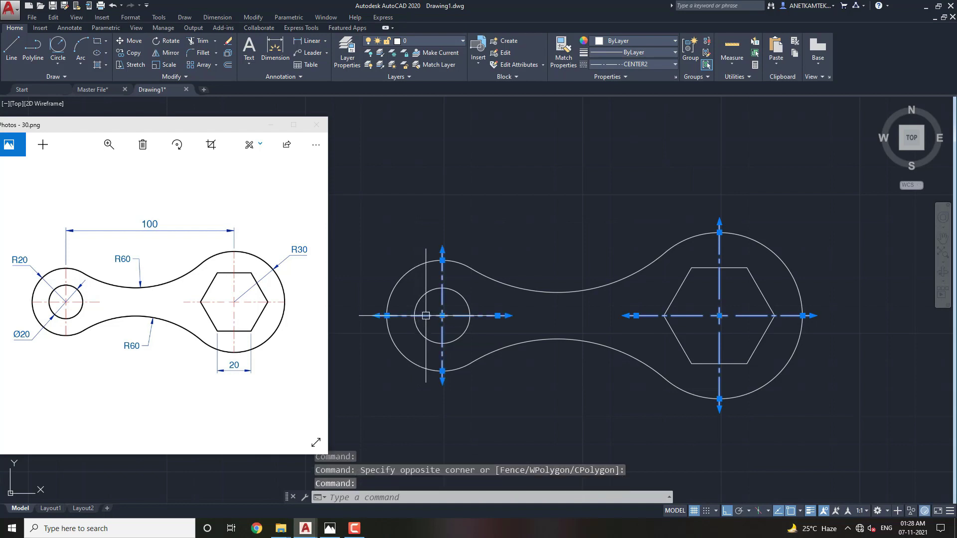
left_click(649, 41)
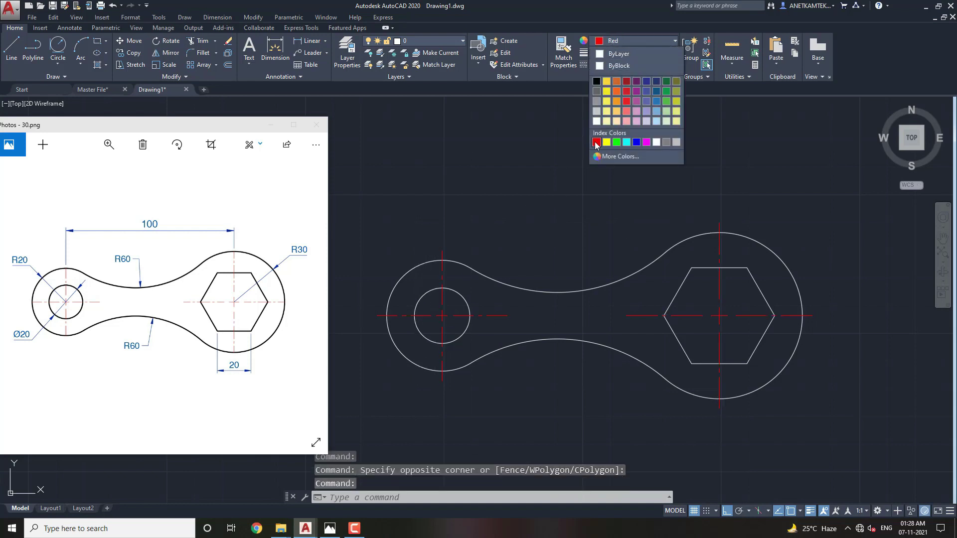
left_click(618, 53)
key("Escape")
Give the R60 arcs, circles and hexagon a 0.30 mm lineweight.
left_click(583, 259)
left_click(470, 343)
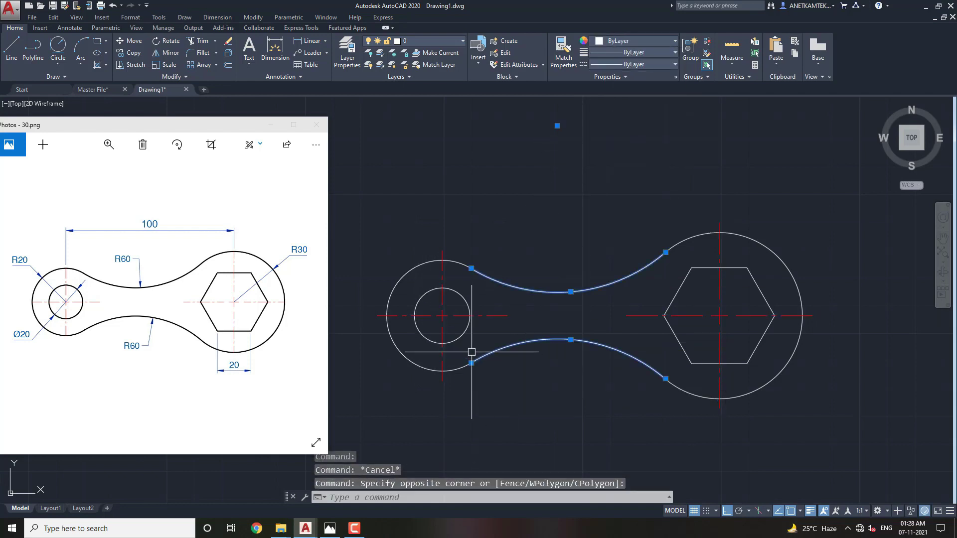
left_click(408, 357)
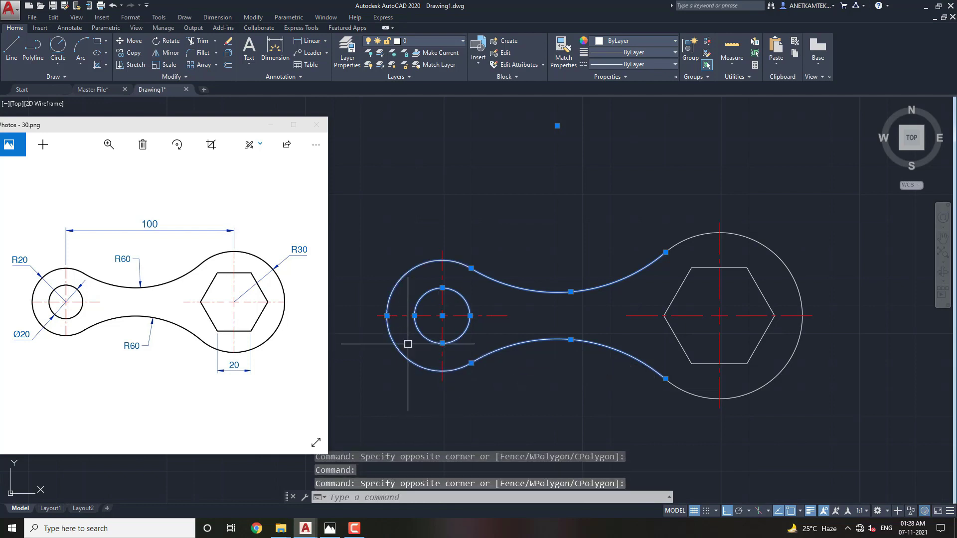
left_click(685, 352)
left_click(794, 372)
left_click(762, 351)
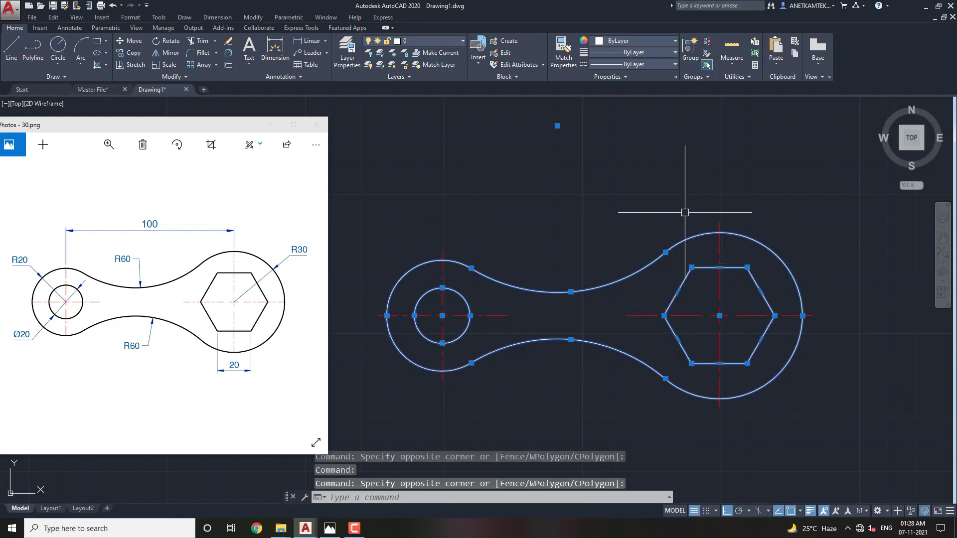
left_click(668, 52)
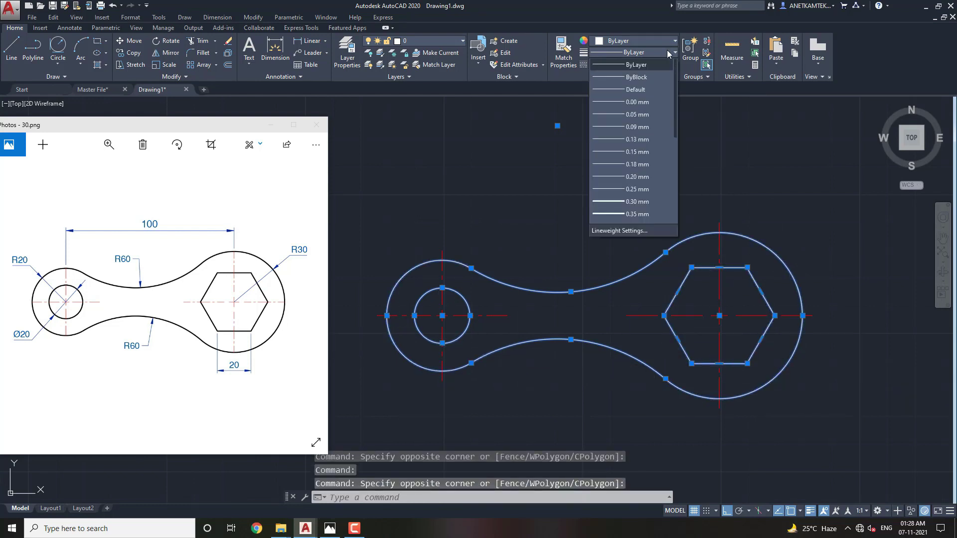
left_click(635, 201)
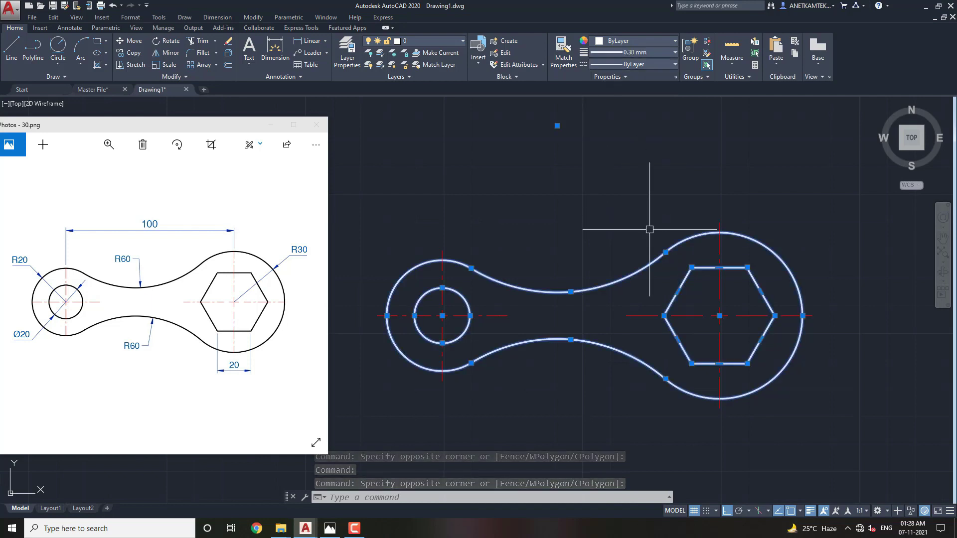
key("Escape")
scroll(632, 344, "down", 1)
mouse_move(650, 320)
middle_mouse_down()
mouse_move(598, 331)
mouse_move(587, 310)
mouse_move(586, 320)
mouse_move(571, 308)
middle_mouse_up()
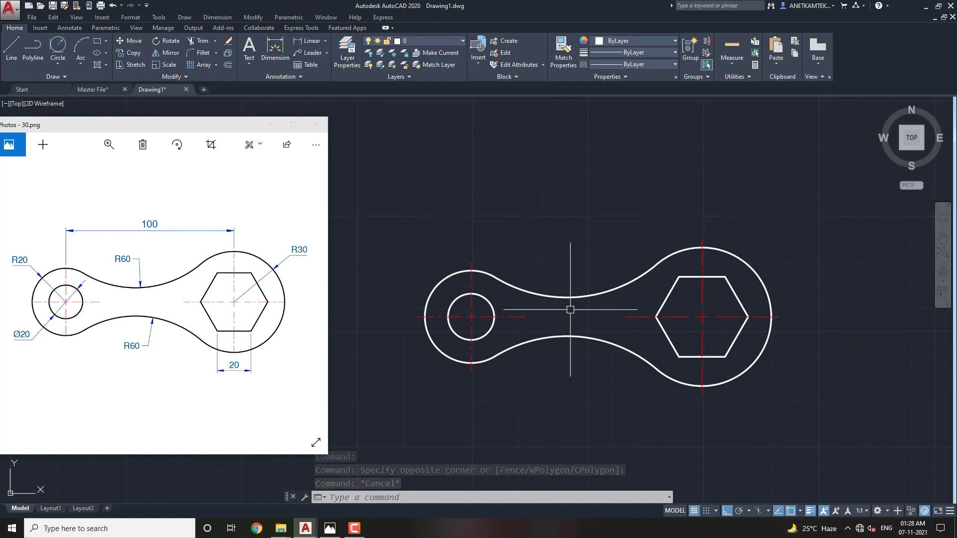
Add linear dimensions: 100 between the bosses and 20 on the hexagon's bottom edge.
left_click(313, 46)
left_click(471, 262)
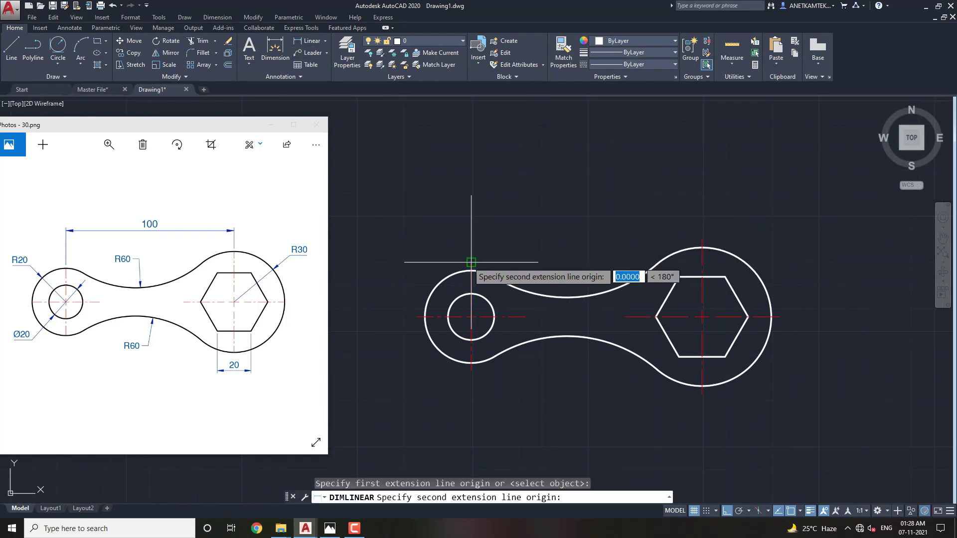
left_click(702, 247)
left_click(622, 198)
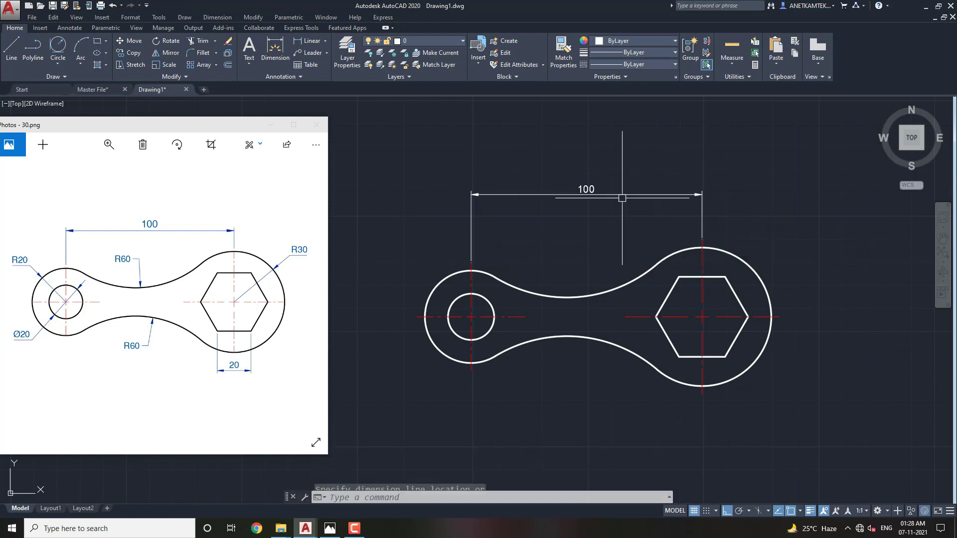
scroll(670, 299, "up", 3)
key("Return")
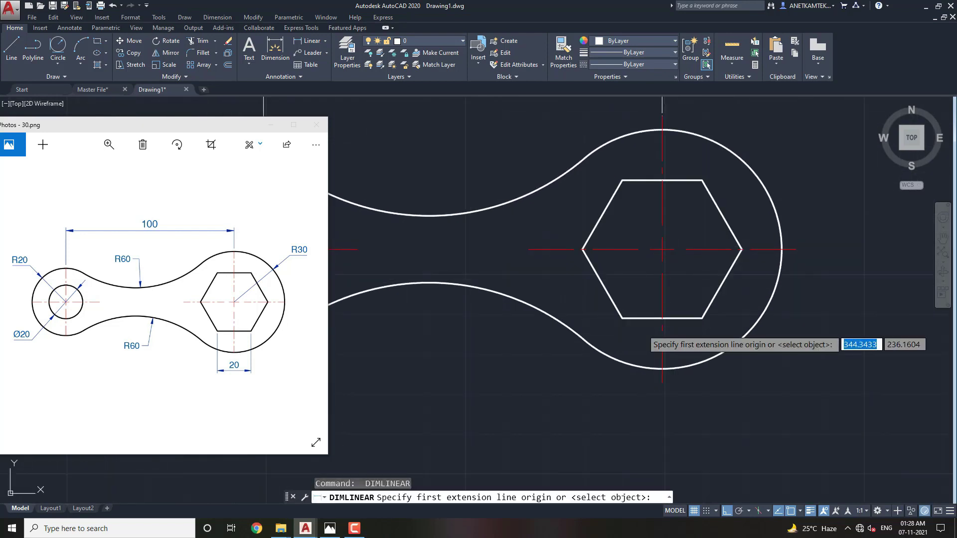
left_click(622, 318)
left_click(702, 318)
left_click(662, 421)
scroll(662, 393, "down", 1)
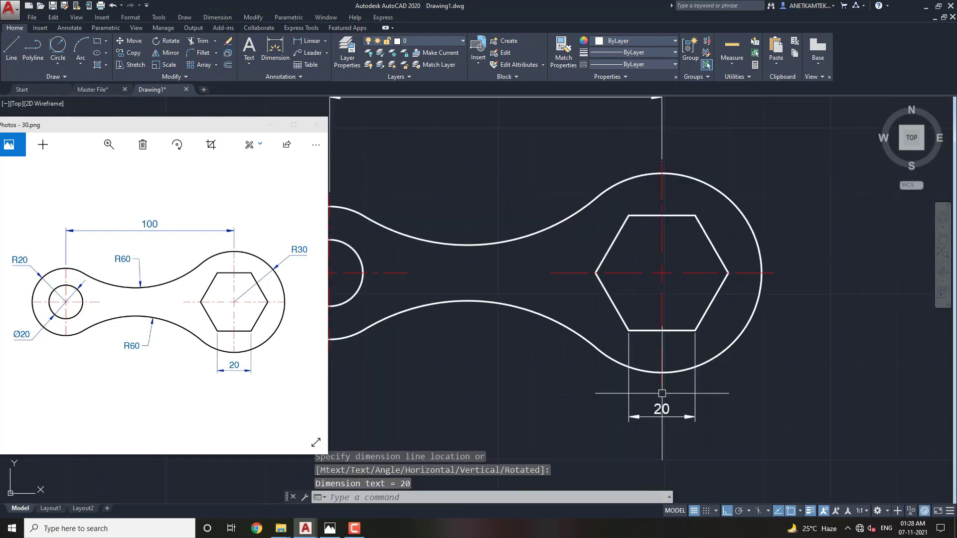
scroll(628, 381, "down", 2)
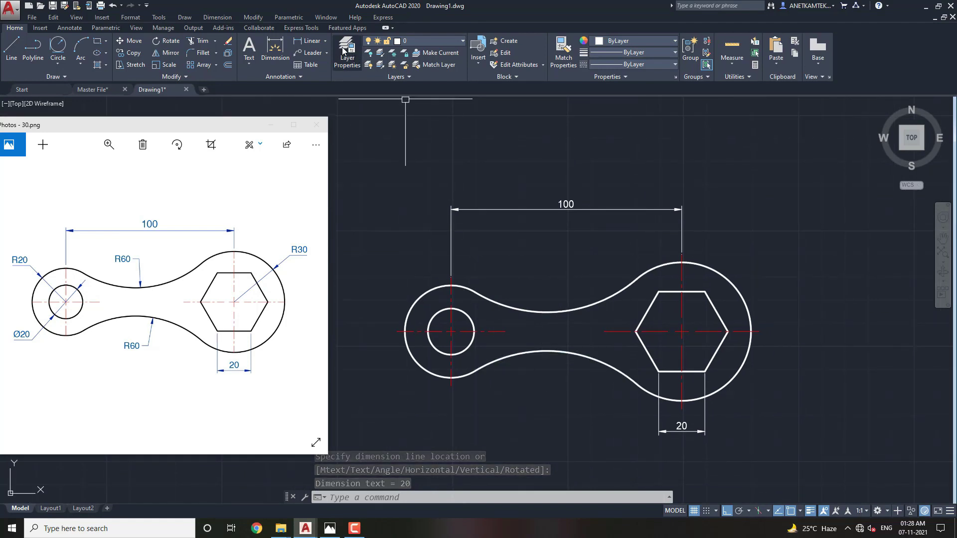
Add an R20 radius dimension to the left boss.
left_click(325, 41)
left_click(325, 142)
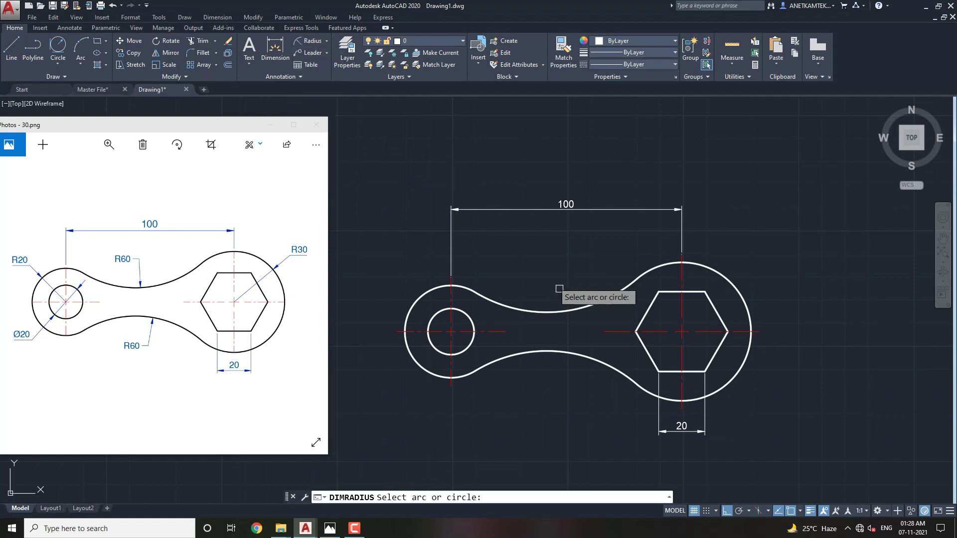
middle_click_drag(533, 330, 572, 331)
left_click(462, 298)
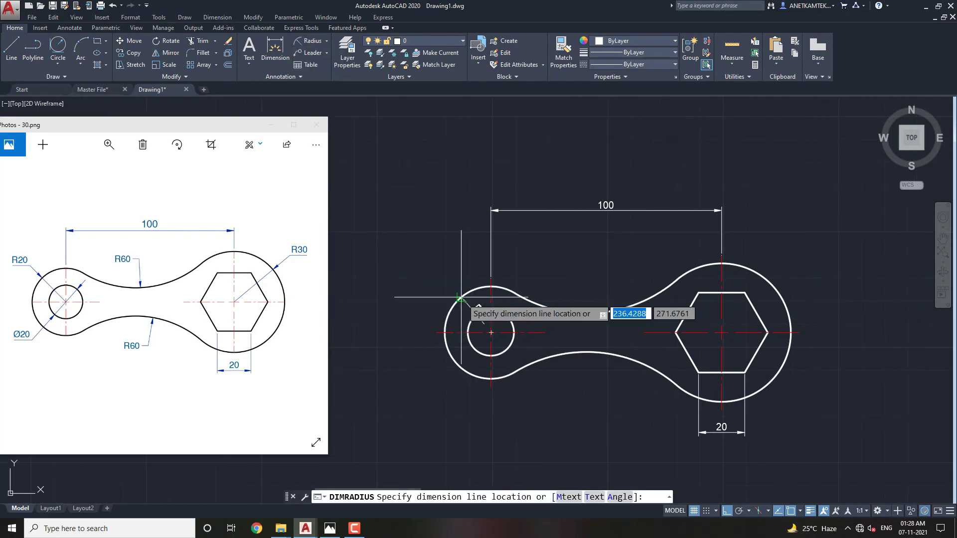
left_click(429, 267)
middle_click_drag(530, 348, 515, 342)
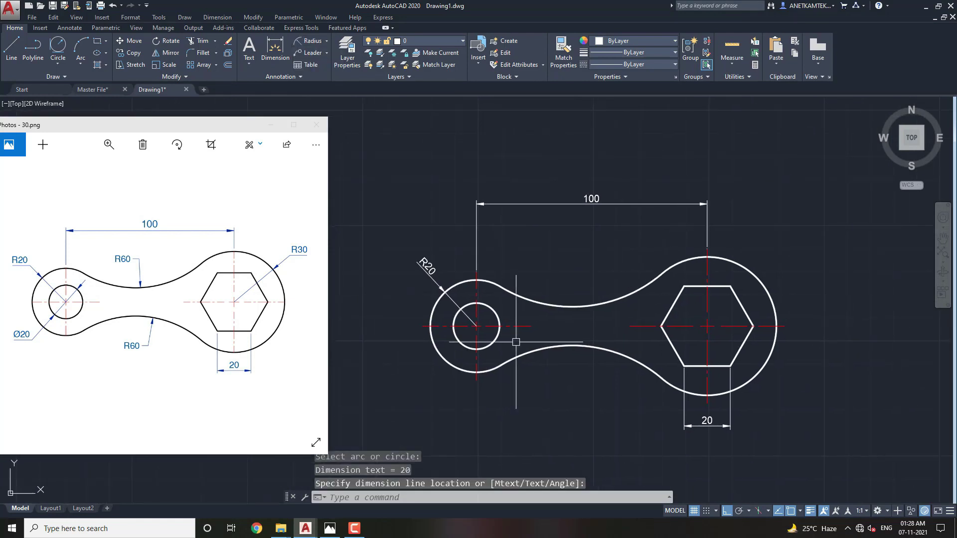
Dimension the upper and lower connecting arcs as R60.
key("Return")
left_click(563, 305)
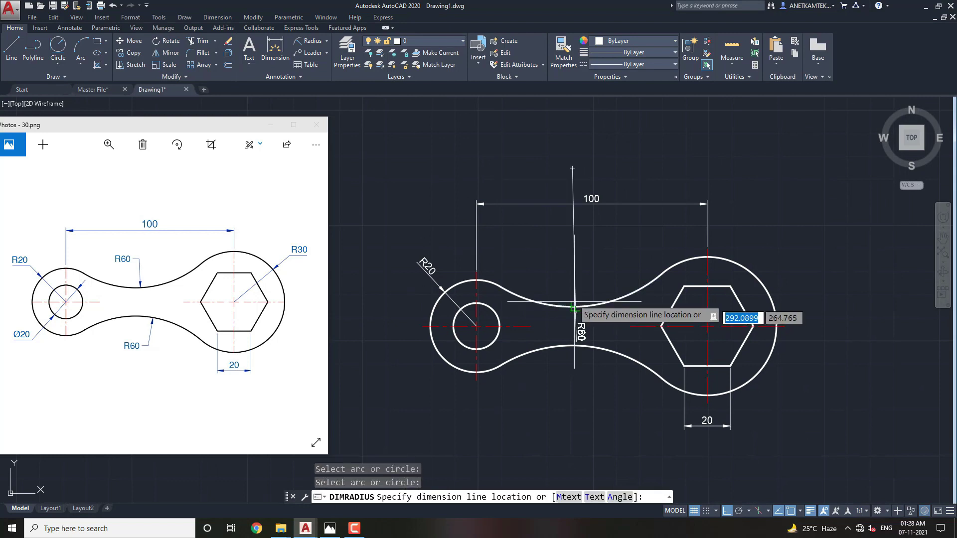
left_click(561, 273)
scroll(569, 348, "up", 2)
key("Return")
left_click(569, 347)
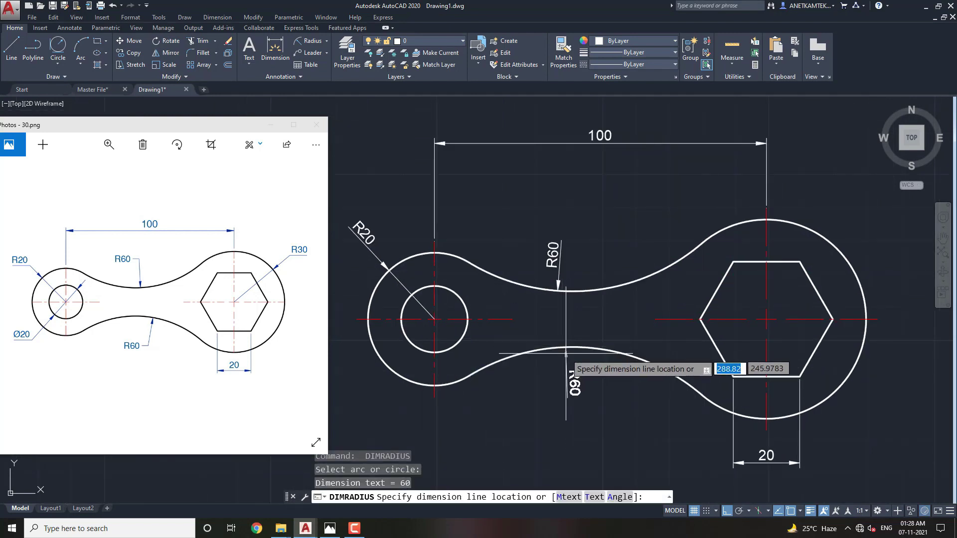
left_click(568, 394)
scroll(563, 384, "down", 2)
middle_click_drag(573, 353, 547, 365)
Add an R30 radius dimension to the right boss.
middle_click_drag(680, 328, 663, 326)
key("Return")
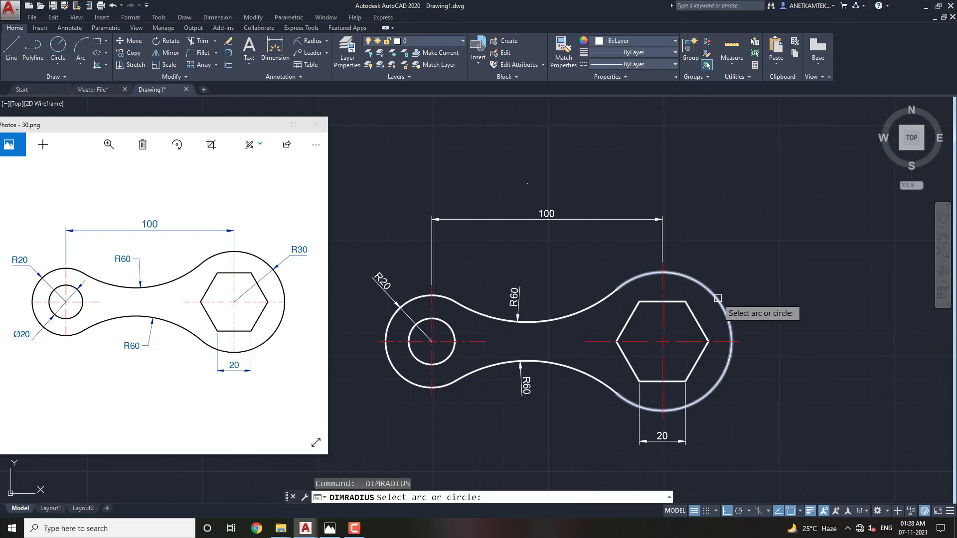
left_click(724, 310)
left_click(746, 277)
scroll(551, 340, "up", 2)
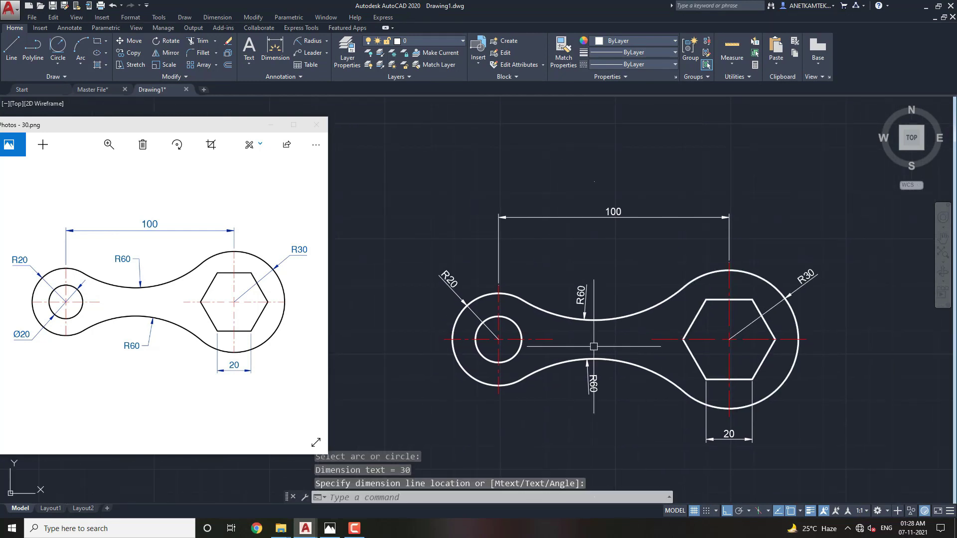
middle_click_drag(551, 339, 628, 337)
Add a Ø20 diameter dimension to the small hole in the left boss.
left_click(328, 42)
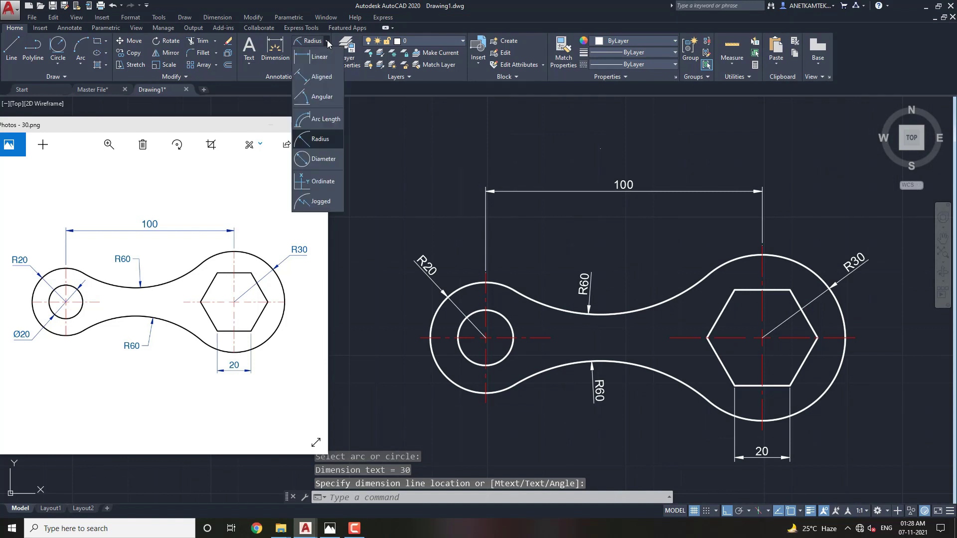
left_click(319, 159)
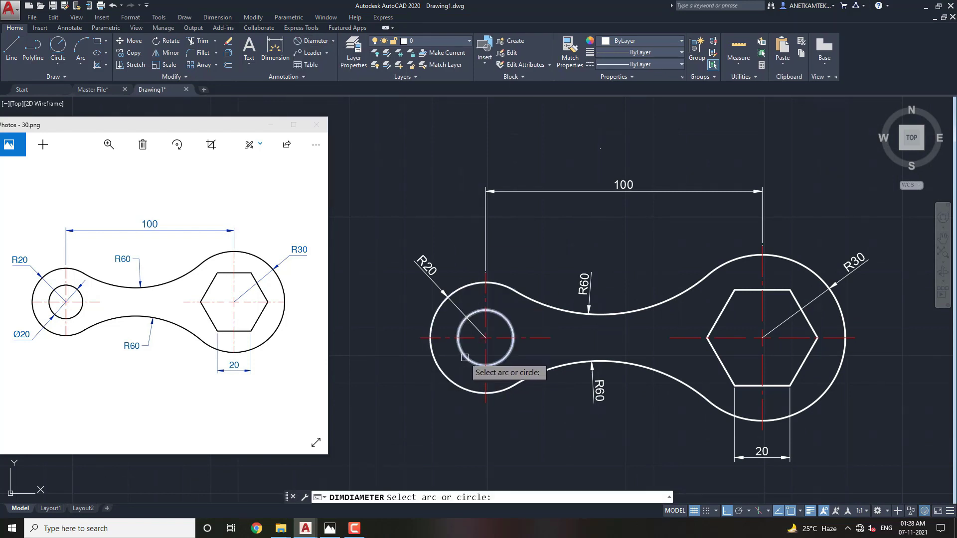
left_click(464, 356)
left_click(420, 397)
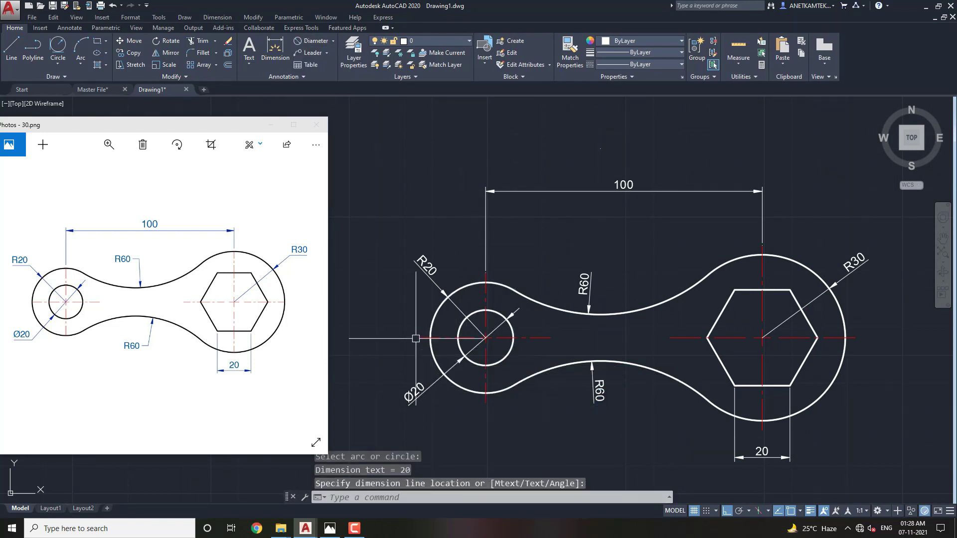
scroll(492, 331, "down", 1)
scroll(518, 310, "up", 1)
middle_click_drag(518, 310, 563, 321)
key("Escape")
key("Escape")
key("Escape")
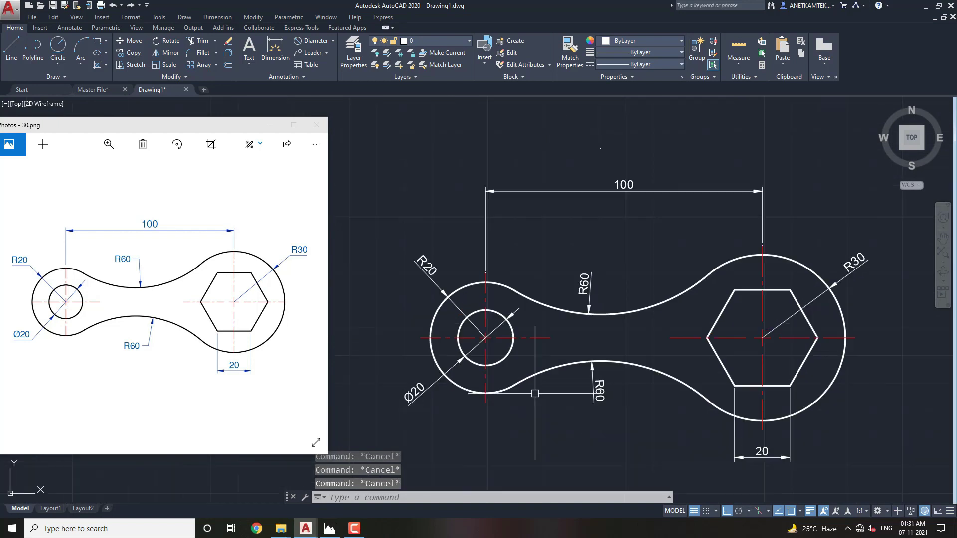
middle_click_drag(538, 390, 515, 339)
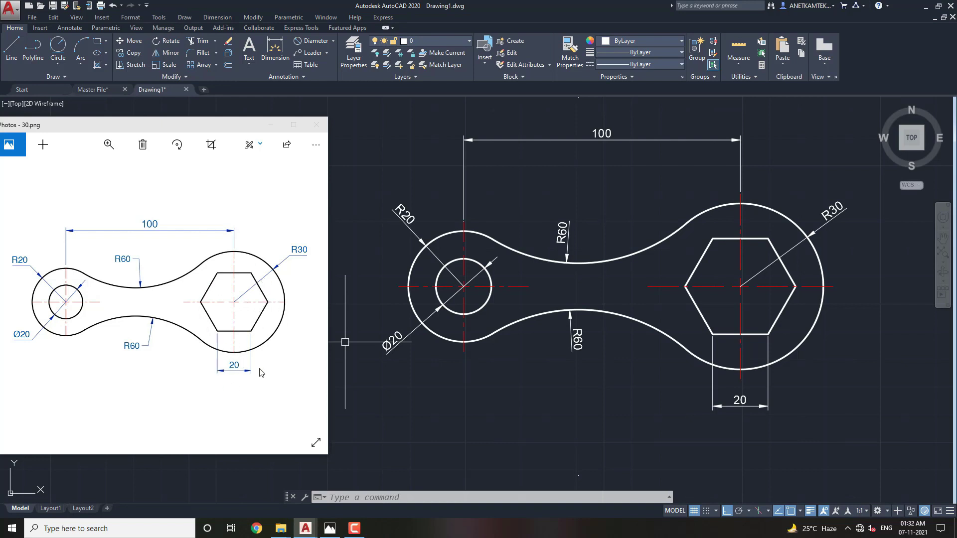
Draw an inscribed six-sided hexagon of radius 20 below the link.
middle_click_drag(588, 383, 569, 294)
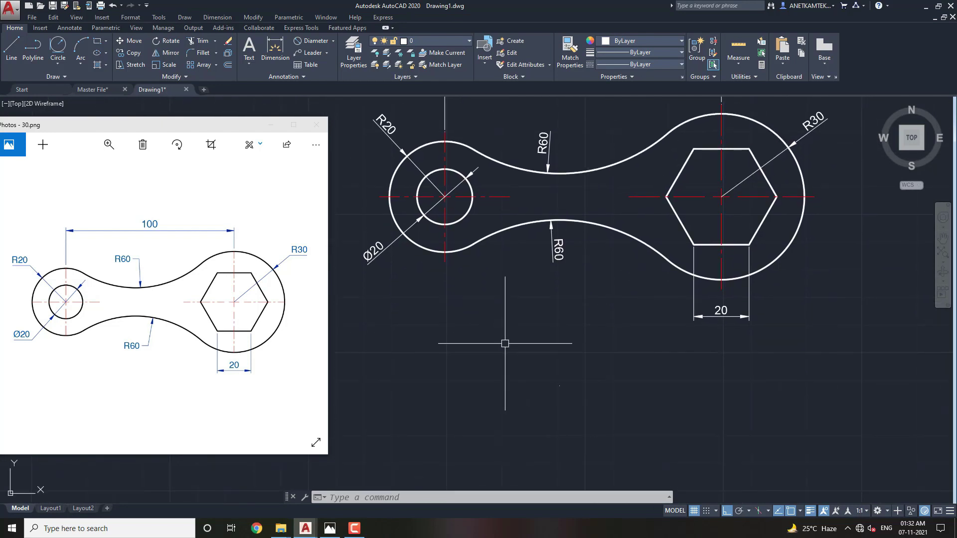
type("POL")
key("Return")
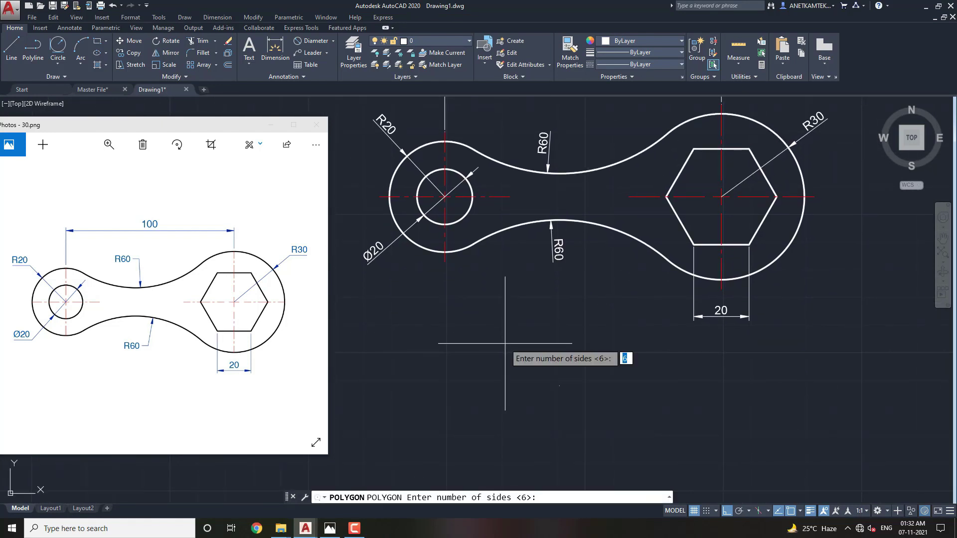
key("Return")
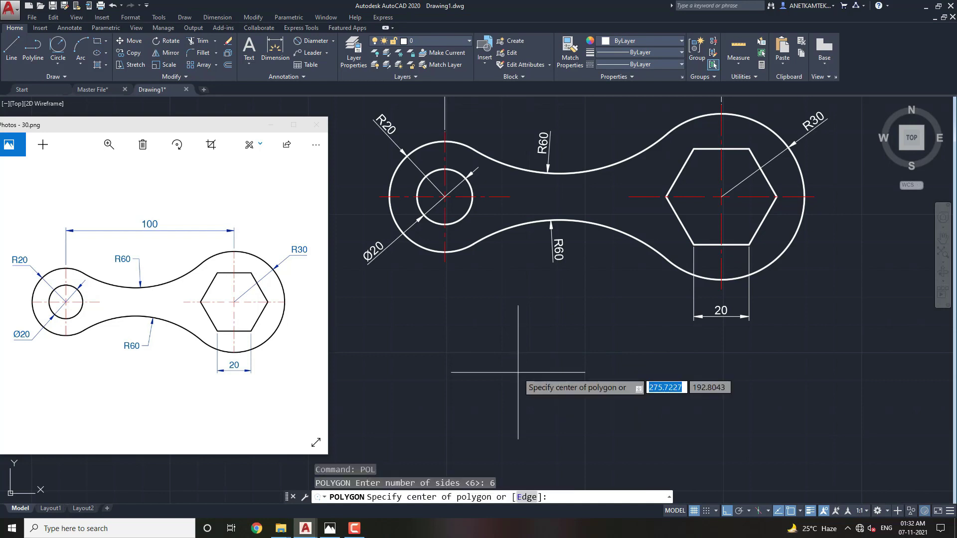
left_click(512, 372)
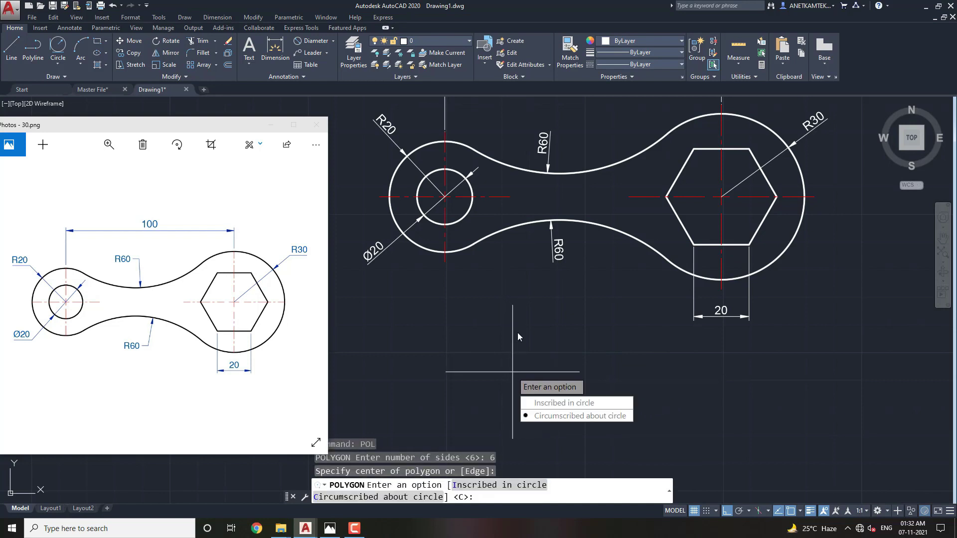
left_click(571, 406)
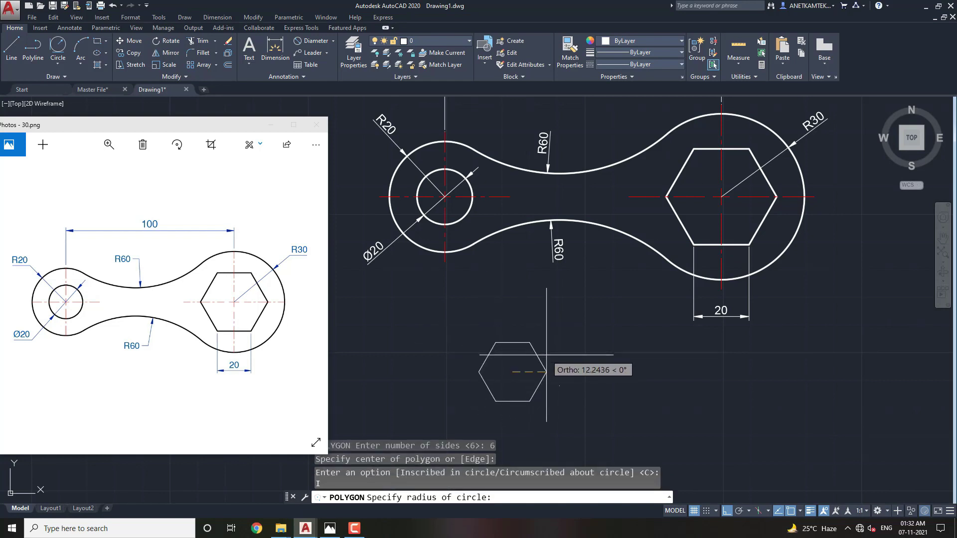
type("20")
key("Return")
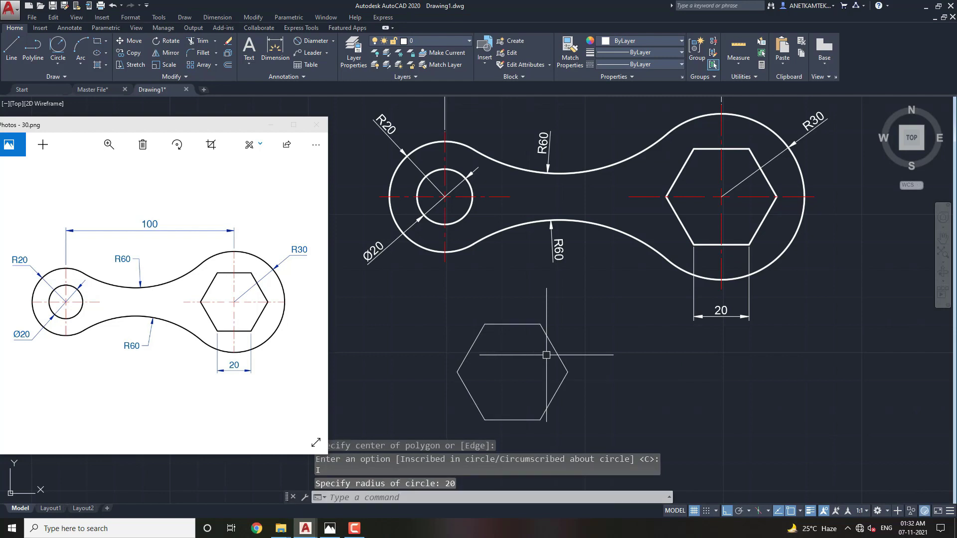
middle_click_drag(547, 355, 555, 309)
type("C")
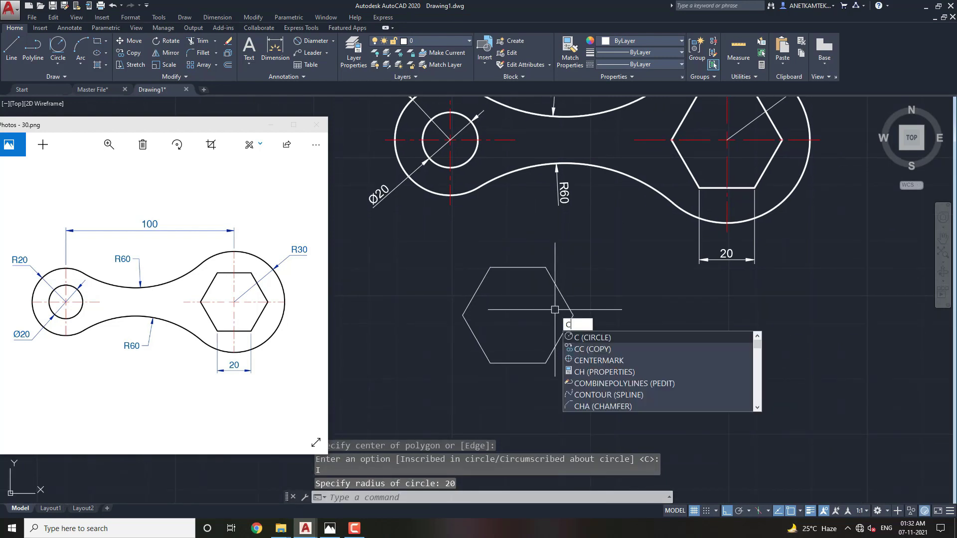
Draw a radius-20 circle centred on the new hexagon and check it.
key("Return")
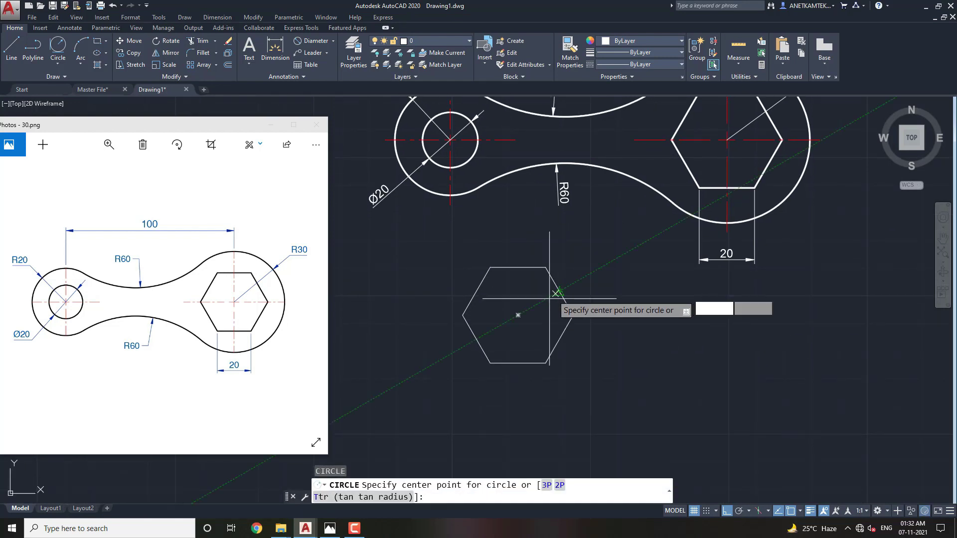
left_click(518, 316)
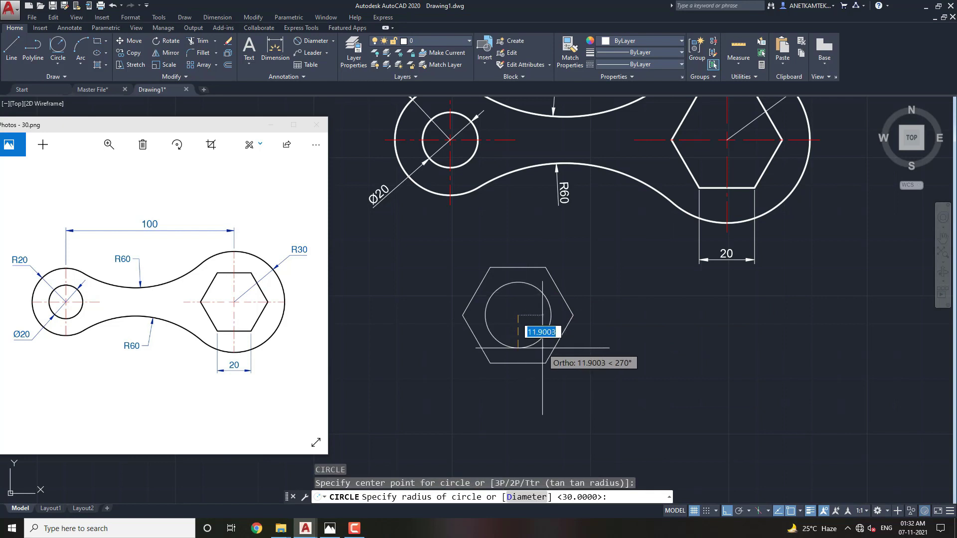
type("20")
key("Return")
scroll(531, 279, "up", 2)
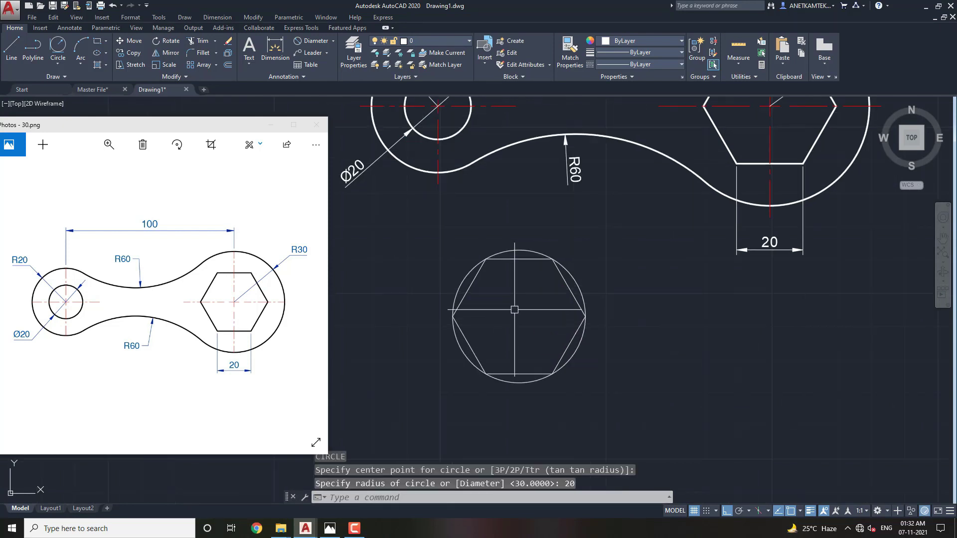
scroll(518, 289, "up", 2)
left_click(516, 315)
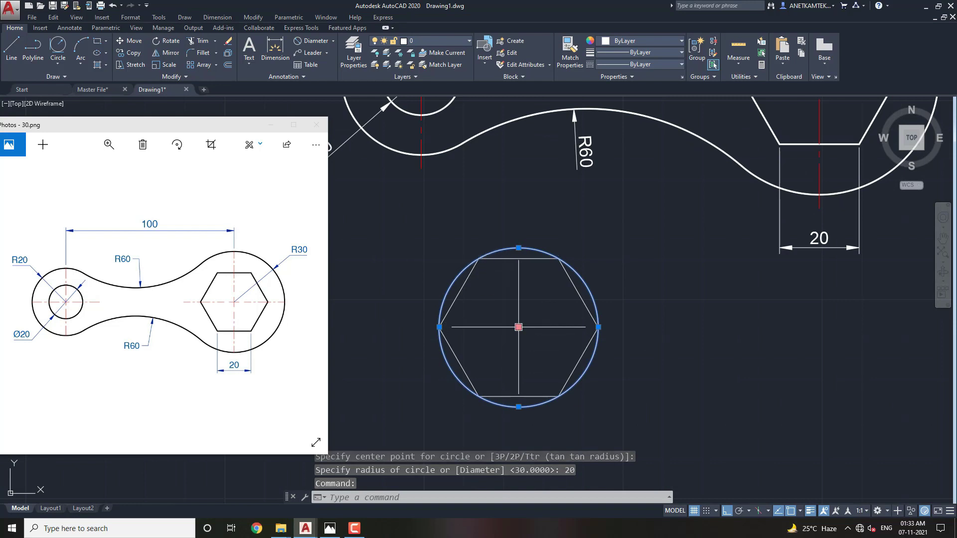
key("Escape")
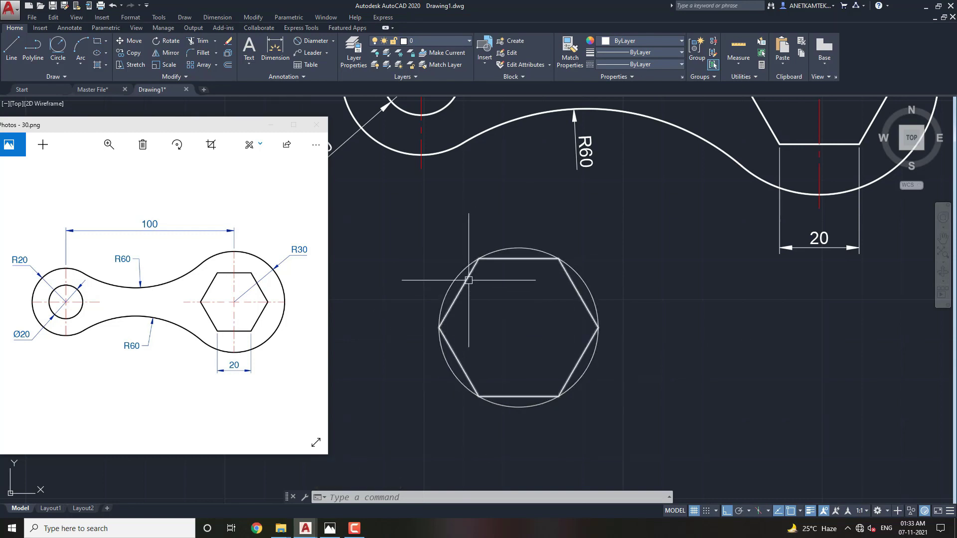
Add a linear 20 dimension below the practice hexagon's bottom edge.
middle_click_drag(536, 303, 543, 257)
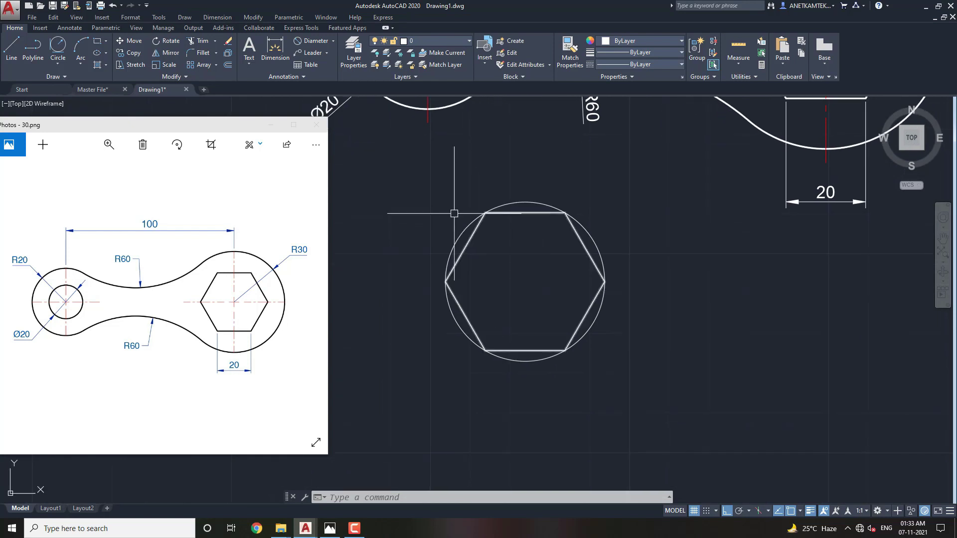
left_click(333, 41)
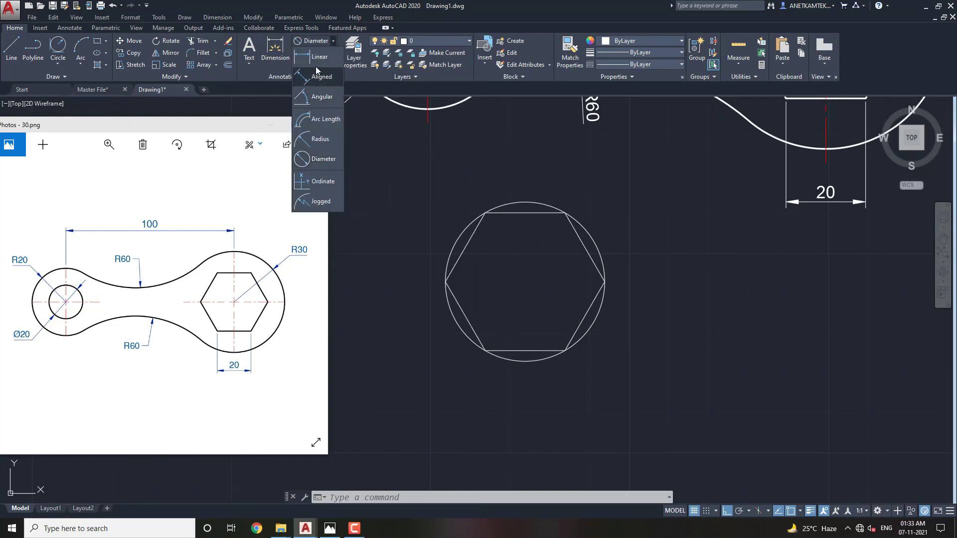
left_click(319, 57)
key("Return")
left_click(525, 351)
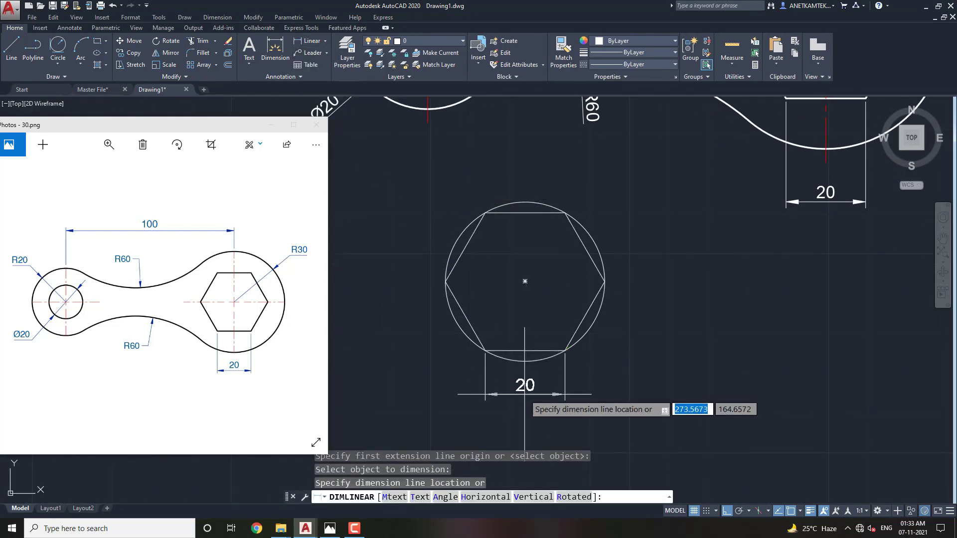
left_click(524, 405)
key("Return")
key("Escape")
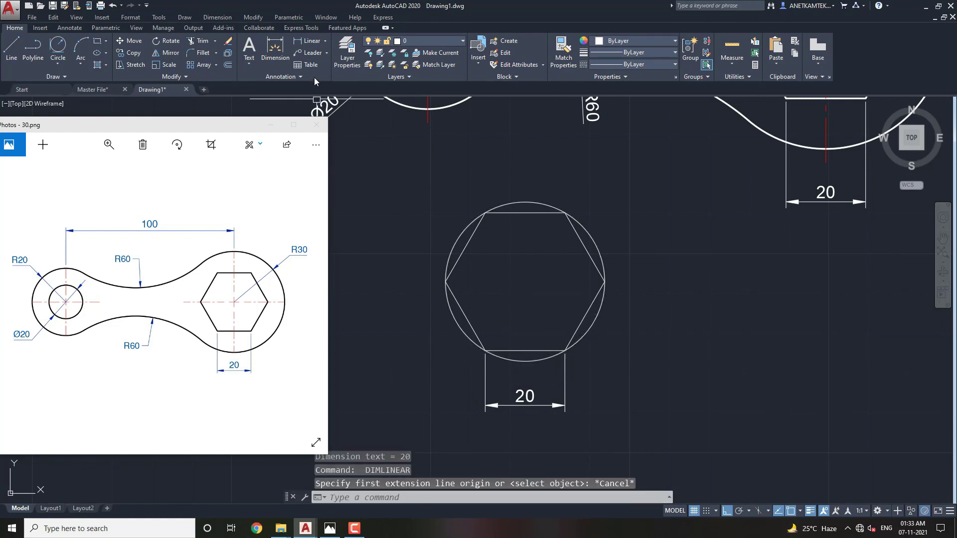
Add aligned 20 dimensions to the hexagon's lower-right and upper-right edges.
left_click(325, 41)
left_click(321, 82)
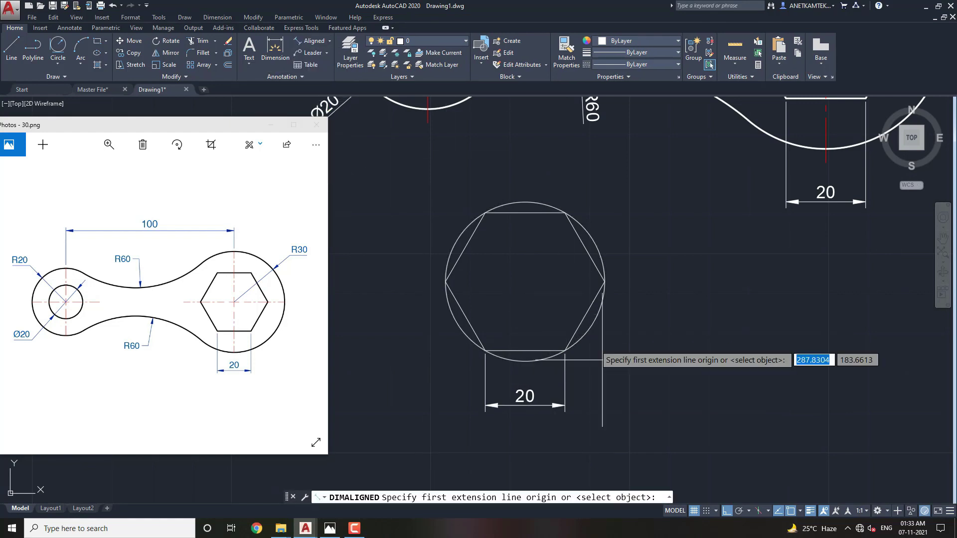
key("Return")
left_click(582, 320)
left_click(625, 346)
key("Return")
key("Return")
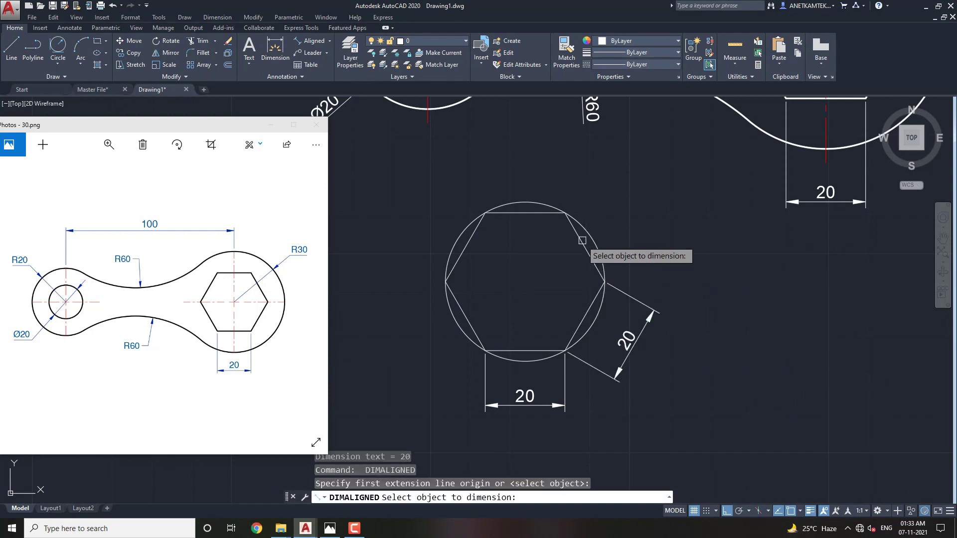
left_click(588, 256)
left_click(632, 222)
key("Return")
key("Return")
left_click(538, 213)
Add aligned 20 dimensions to the top, upper-left and lower-left edges.
left_click(535, 175)
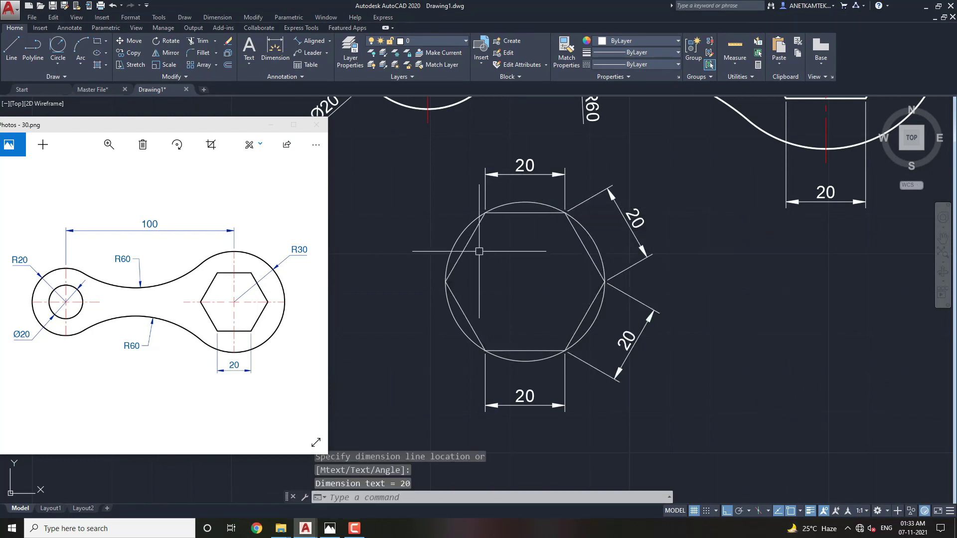
key("Return")
key("Return")
left_click(466, 246)
left_click(422, 223)
key("Return")
key("Return")
left_click(463, 310)
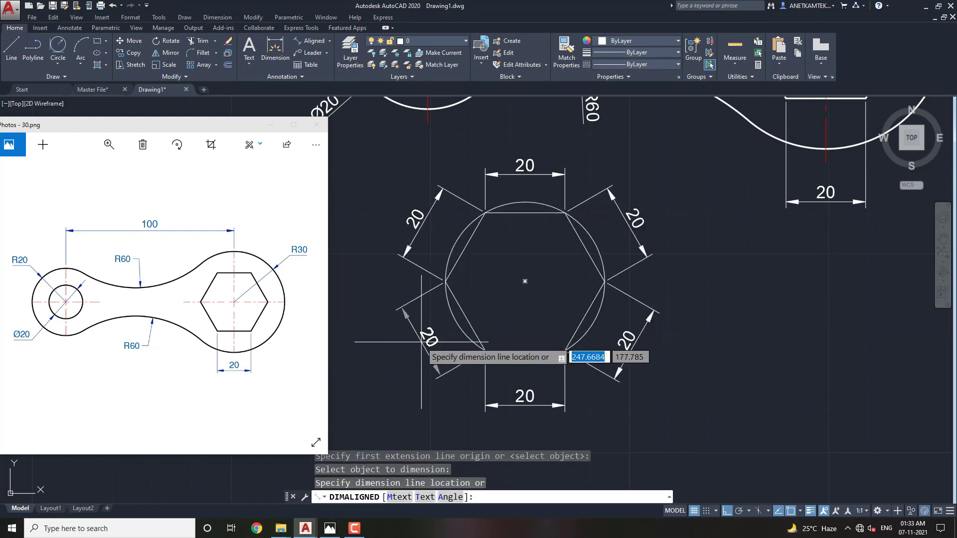
left_click(417, 343)
key("Escape")
Zoom the view and select the link's hexagon to inspect it.
scroll(428, 359, "down", 2)
scroll(449, 374, "down", 1)
scroll(462, 385, "down", 1)
scroll(499, 363, "up", 1)
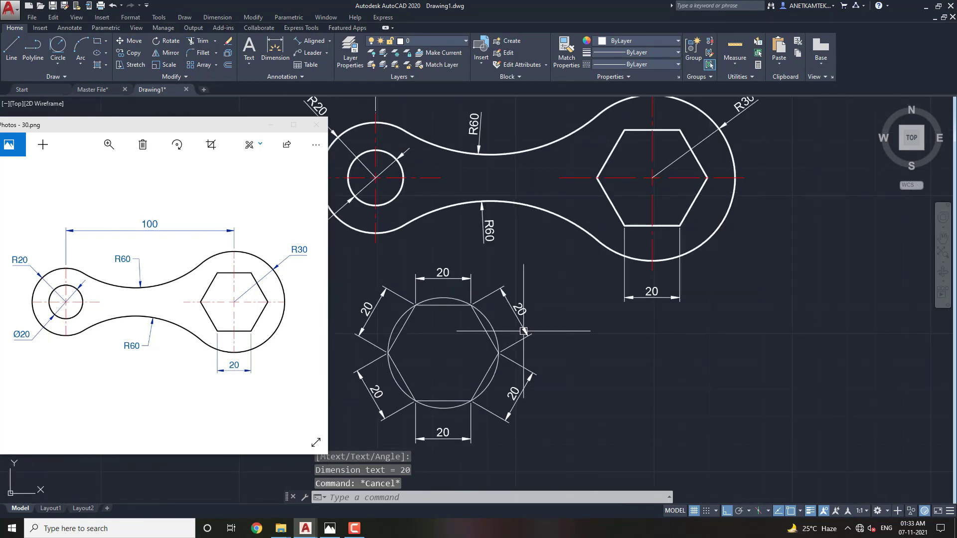
scroll(538, 348, "up", 1)
left_click(611, 161)
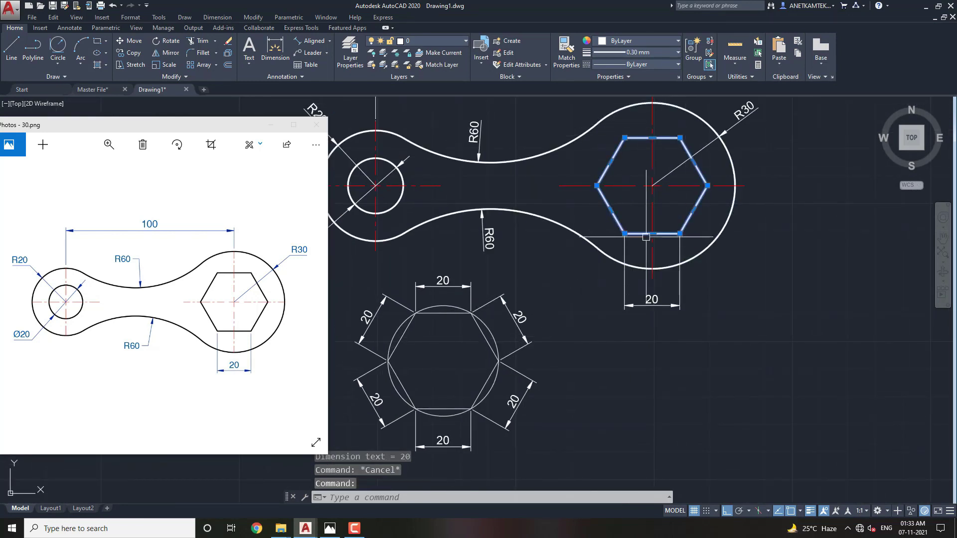
Window-select and delete the practice hexagon, circle and six 20 dimensions, then recentre the view on the link.
key("Escape")
middle_click_drag(529, 386, 574, 373)
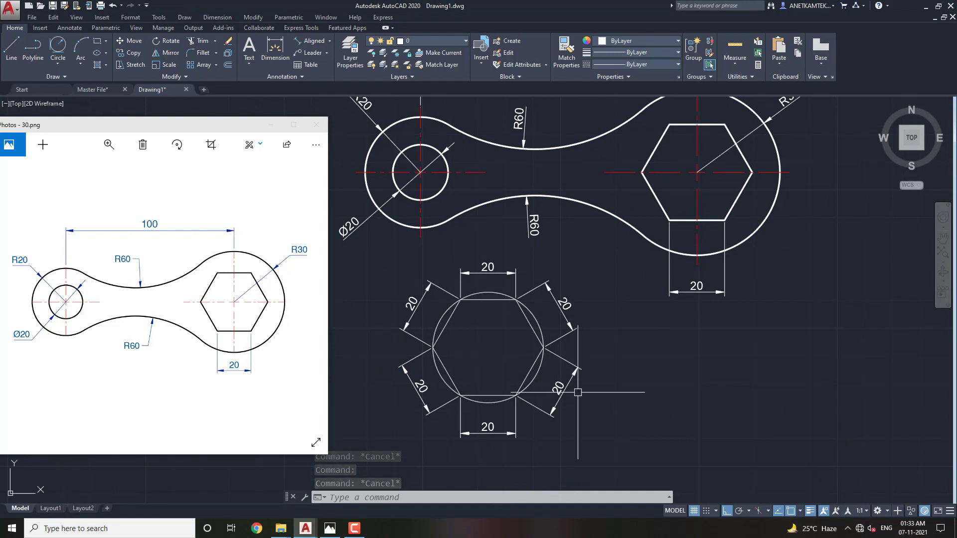
left_click(599, 432)
left_click(379, 255)
key("Delete")
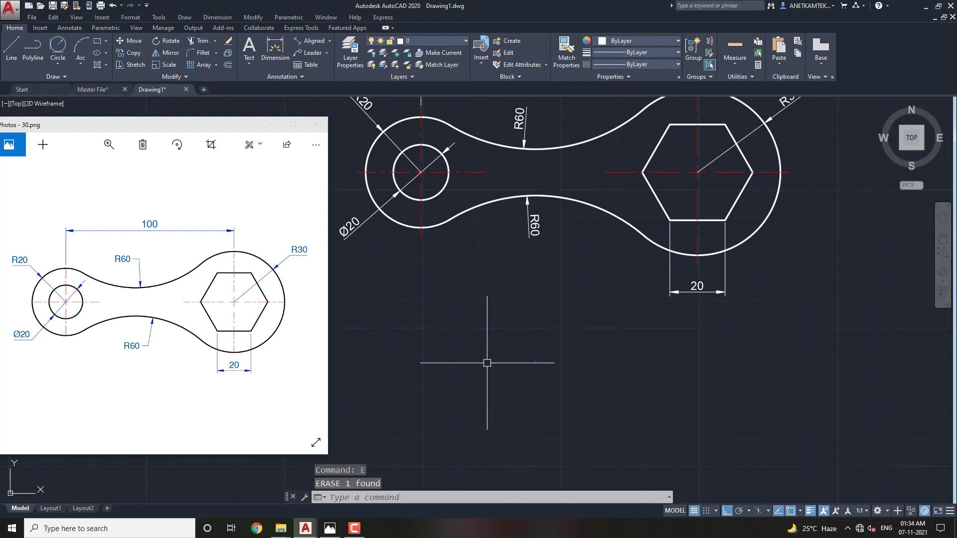
left_click(505, 338)
key("Escape")
middle_click_drag(495, 184, 517, 305)
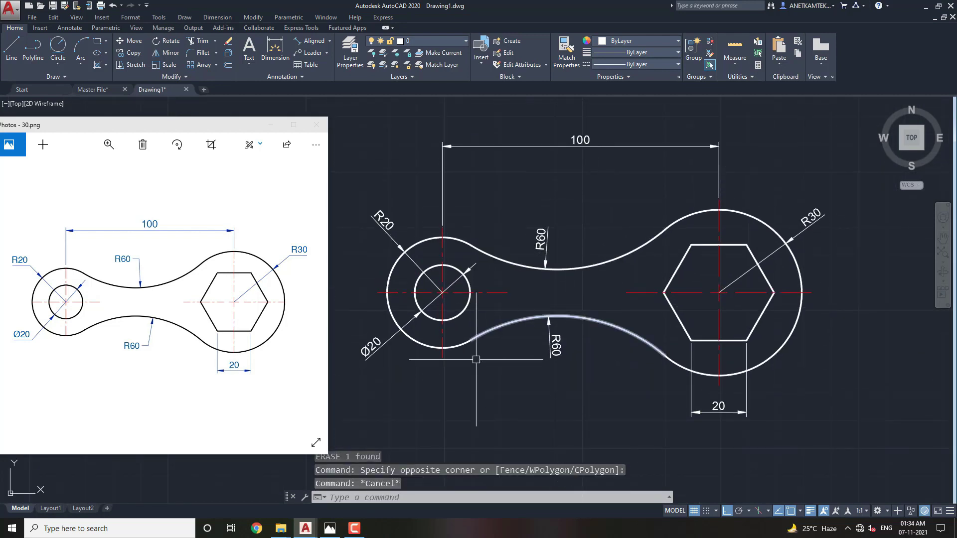